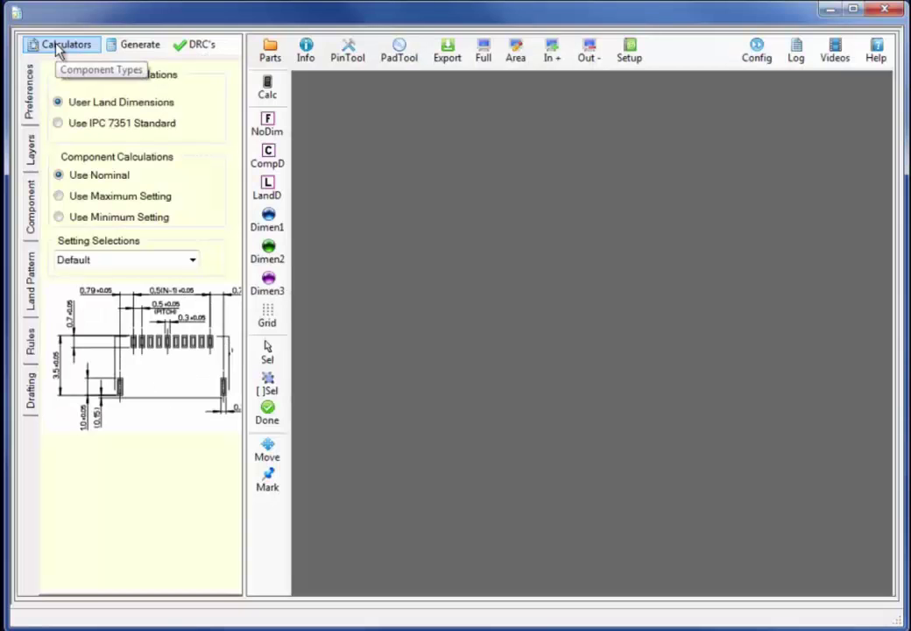
Pick ZIF_RightAngle_SM from the Connectors calculator list after previewing the other connector types
{"action": "left_click", "coordinate": [59, 48]}
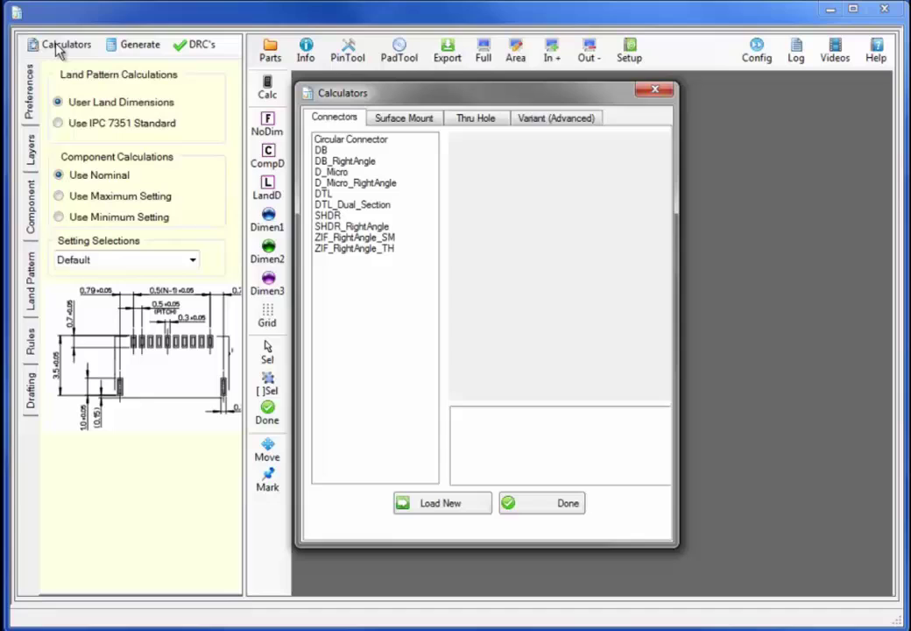
{"action": "left_click", "coordinate": [371, 141]}
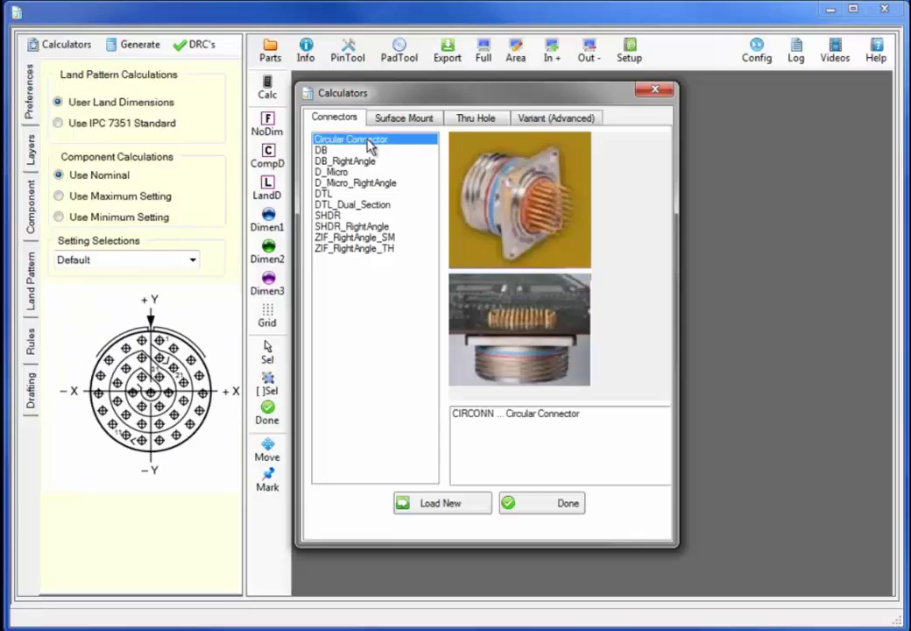
{"action": "left_click", "coordinate": [348, 163]}
{"action": "left_click", "coordinate": [344, 182]}
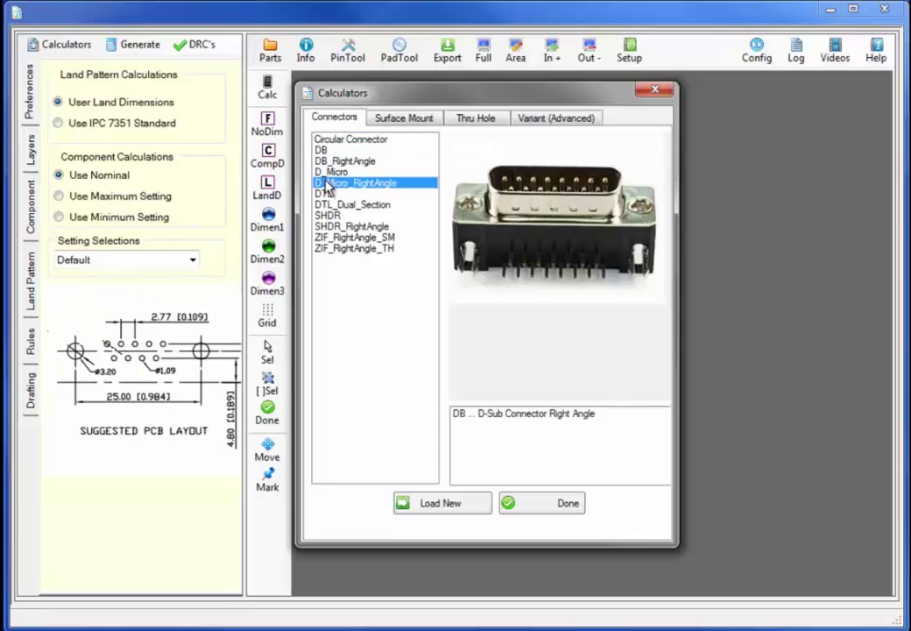
{"action": "left_click", "coordinate": [333, 205]}
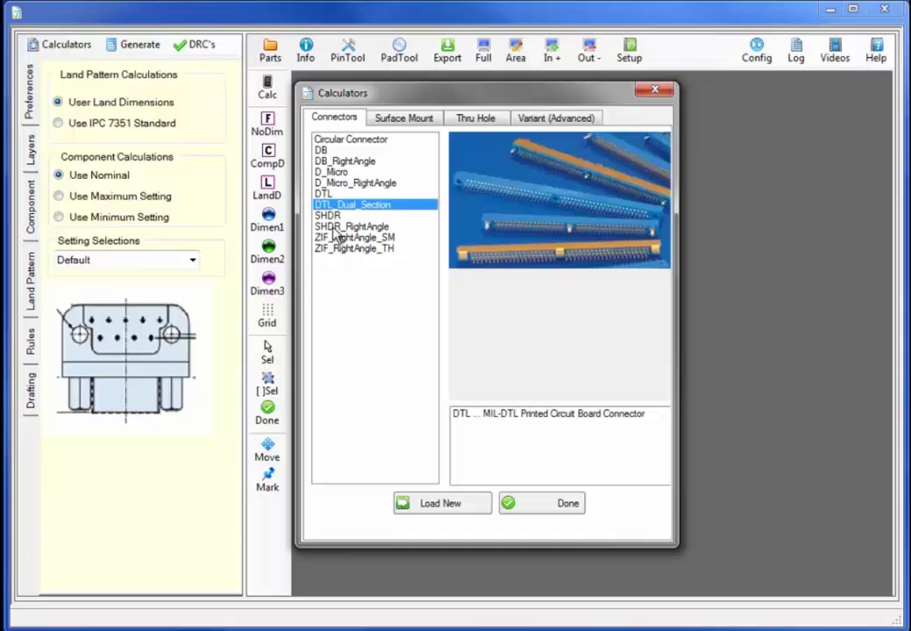
{"action": "left_click", "coordinate": [337, 227]}
{"action": "left_click", "coordinate": [339, 238]}
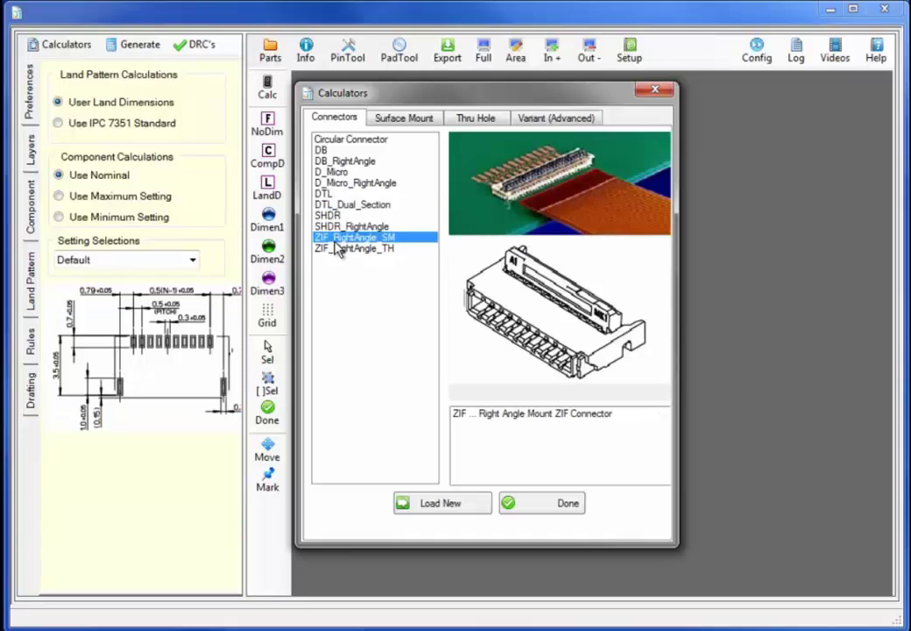
Load the ZIF_SM land pattern, set Pins Row 2 to 10 with row offset 0, and regenerate
{"action": "left_click", "coordinate": [431, 509]}
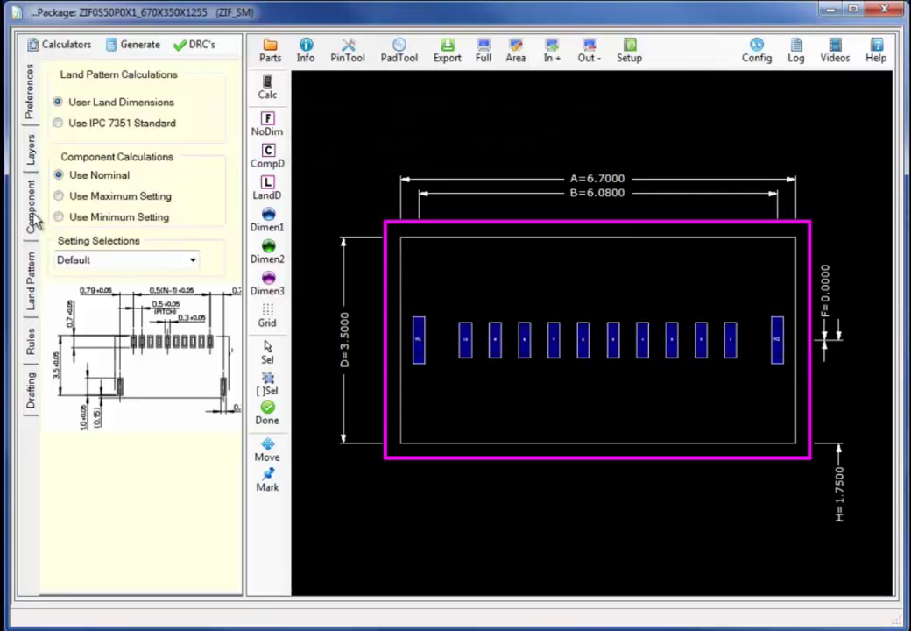
{"action": "left_click", "coordinate": [35, 221]}
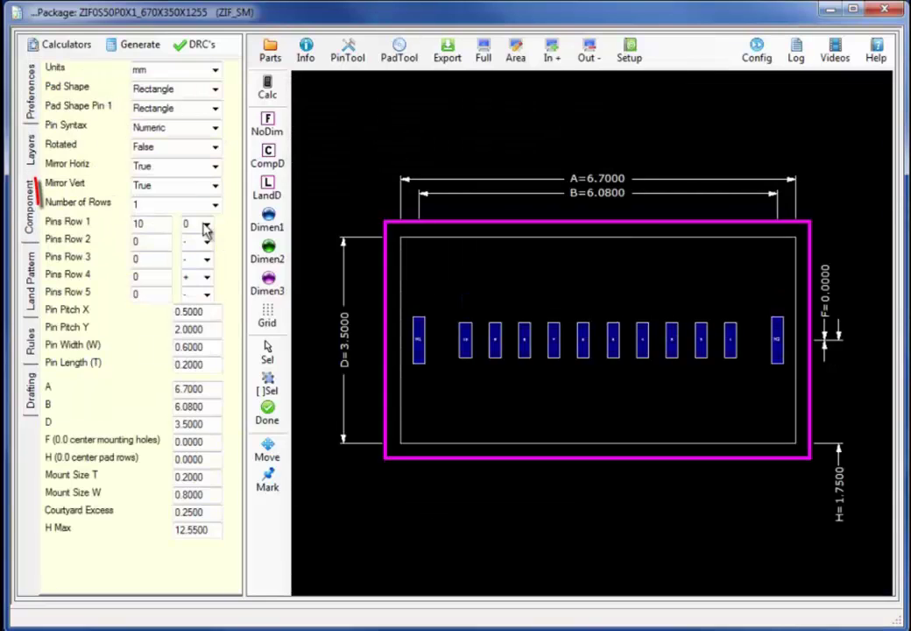
{"action": "double_click", "coordinate": [159, 238]}
{"action": "type", "text": "10"}
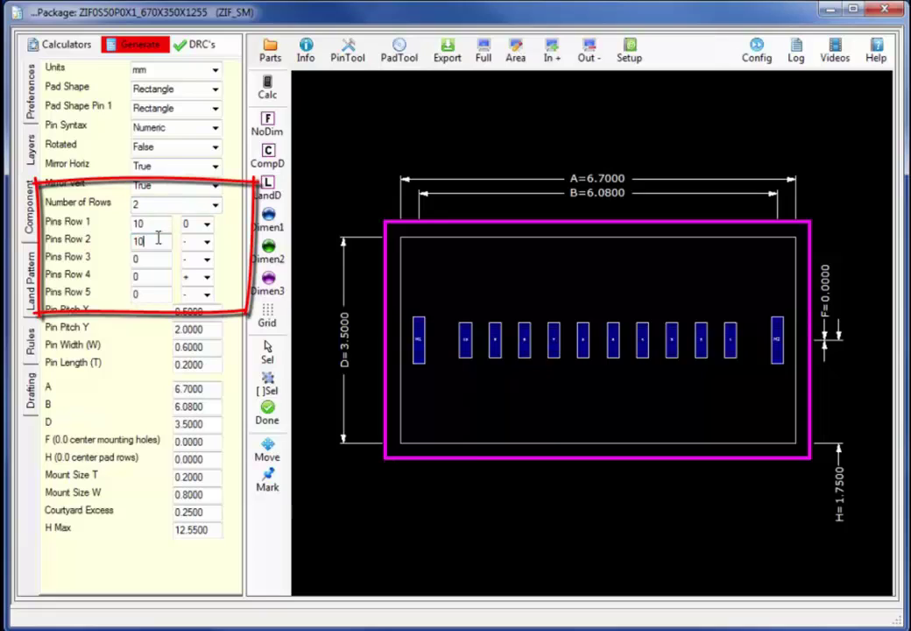
{"action": "left_click", "coordinate": [132, 51]}
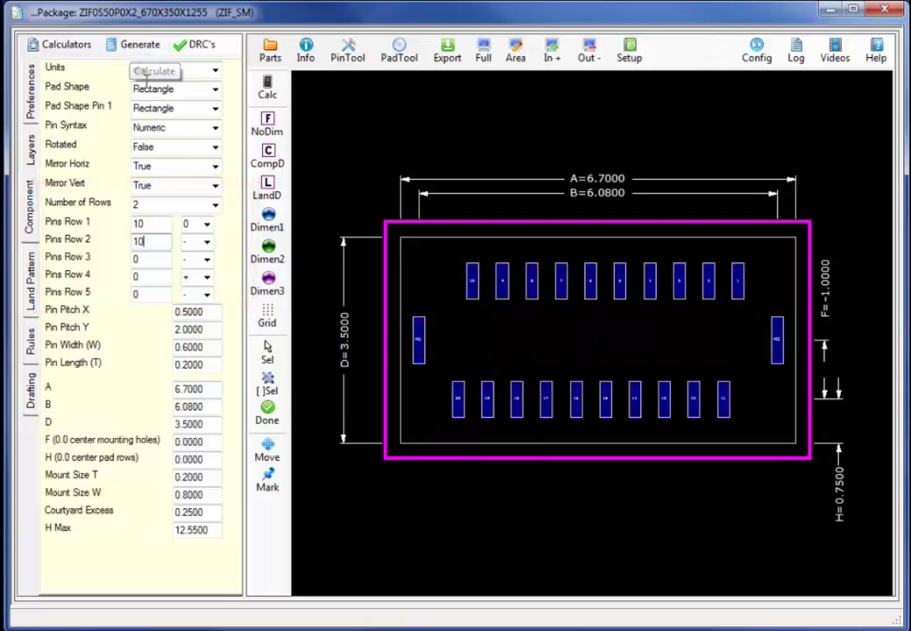
{"action": "left_click", "coordinate": [207, 241]}
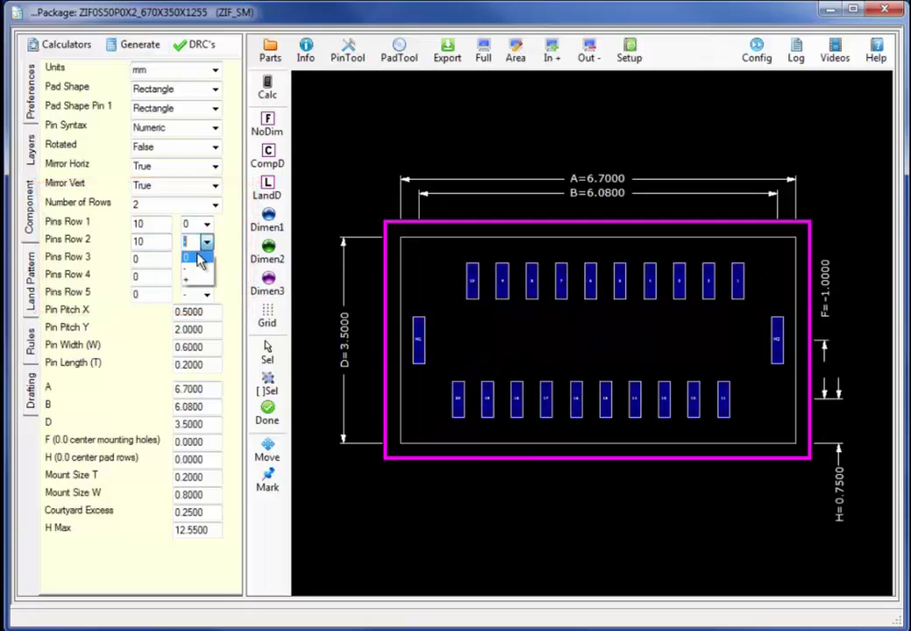
{"action": "left_click", "coordinate": [190, 259]}
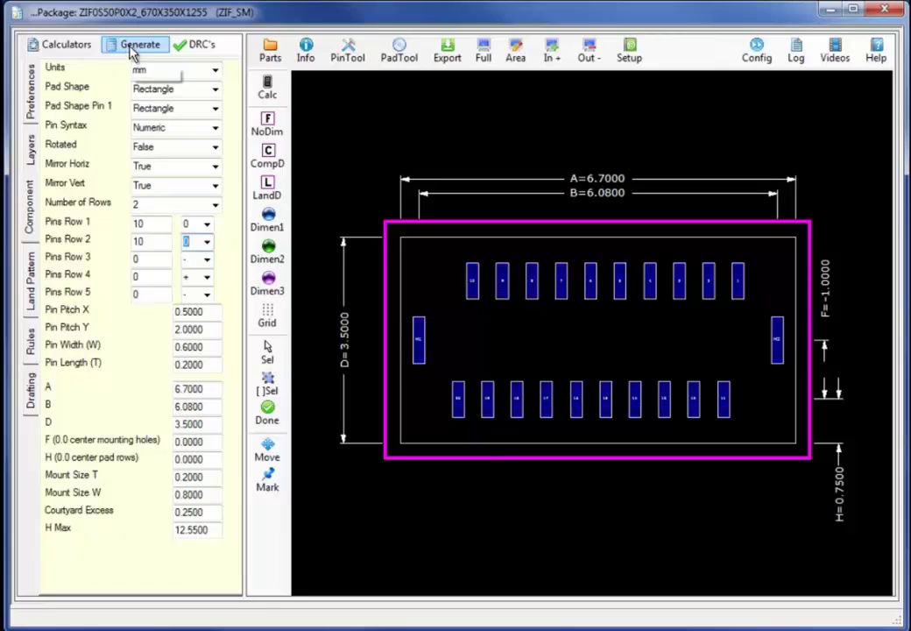
{"action": "left_click", "coordinate": [133, 51]}
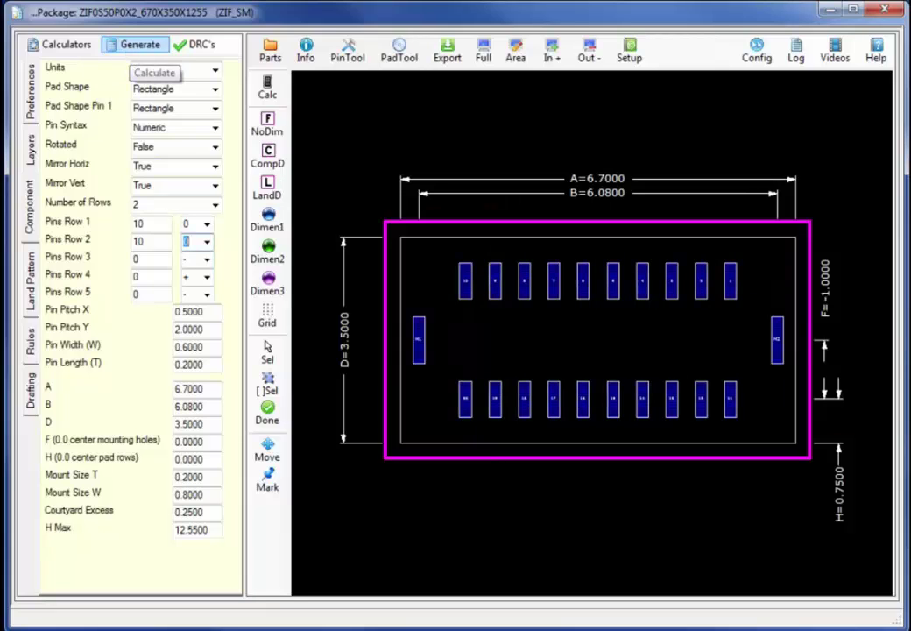
Set body dimension D to 9.05 and dimension A to 22.65
{"action": "double_click", "coordinate": [345, 354]}
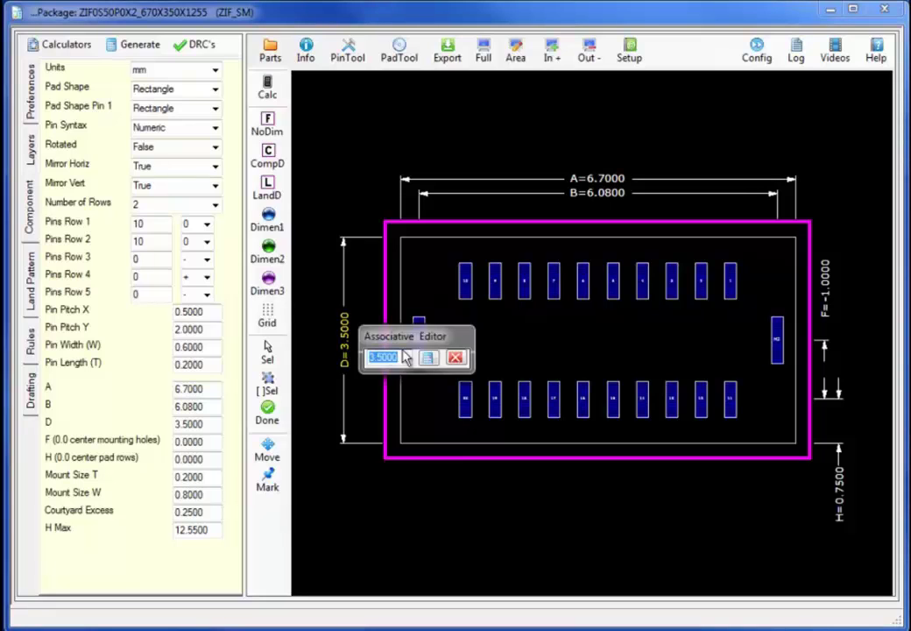
{"action": "type", "text": "9.05"}
{"action": "left_click", "coordinate": [427, 356]}
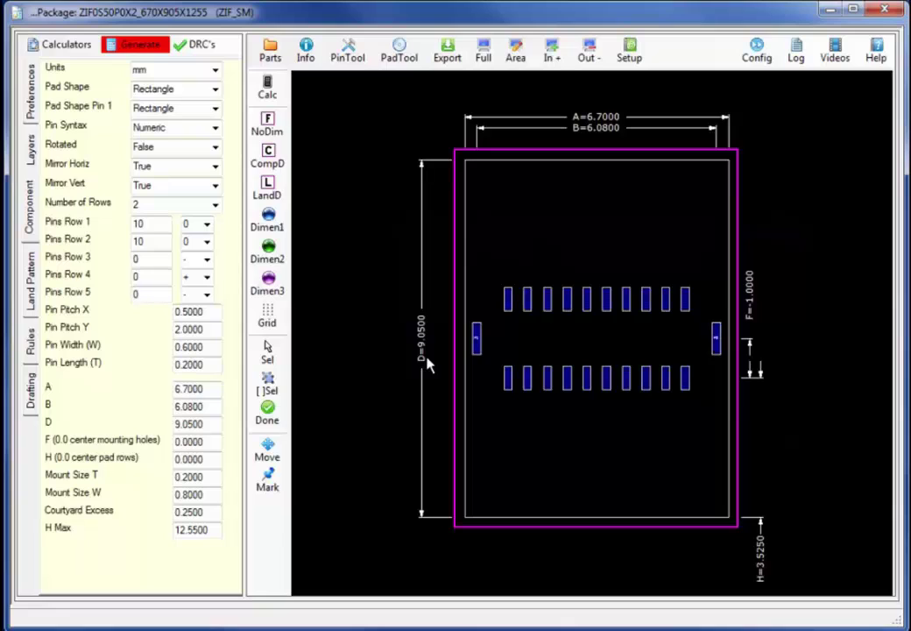
{"action": "double_click", "coordinate": [594, 120]}
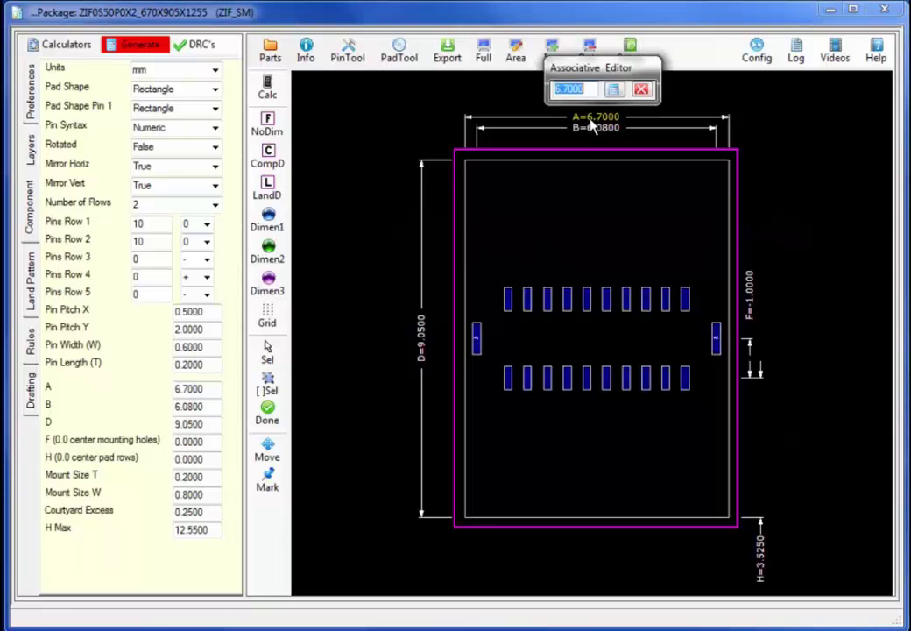
{"action": "left_click", "coordinate": [594, 89]}
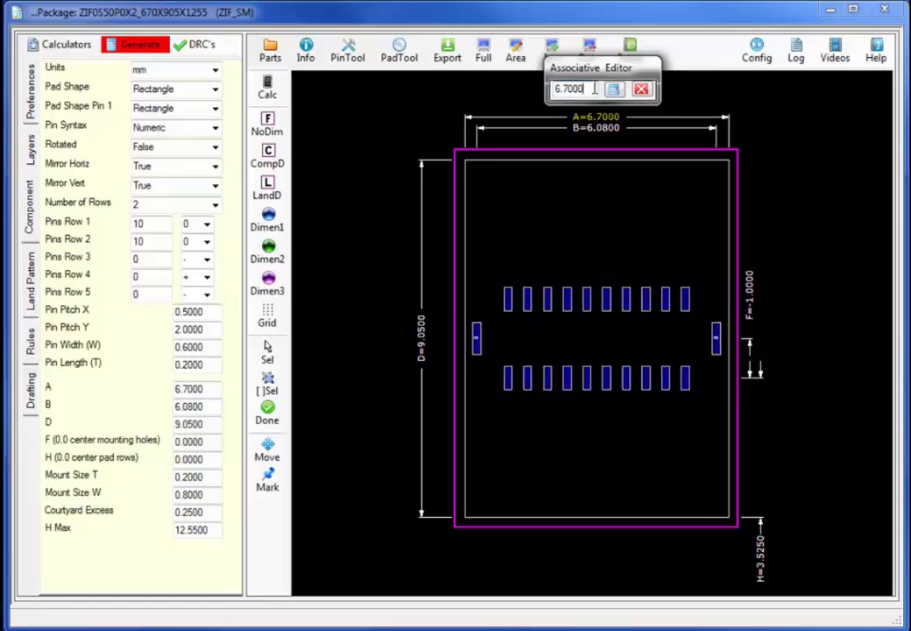
{"action": "key", "text": "BackSpace"}
{"action": "key", "text": "BackSpace"}
{"action": "key", "text": "BackSpace"}
{"action": "key", "text": "BackSpace"}
{"action": "key", "text": "BackSpace"}
{"action": "key", "text": "BackSpace"}
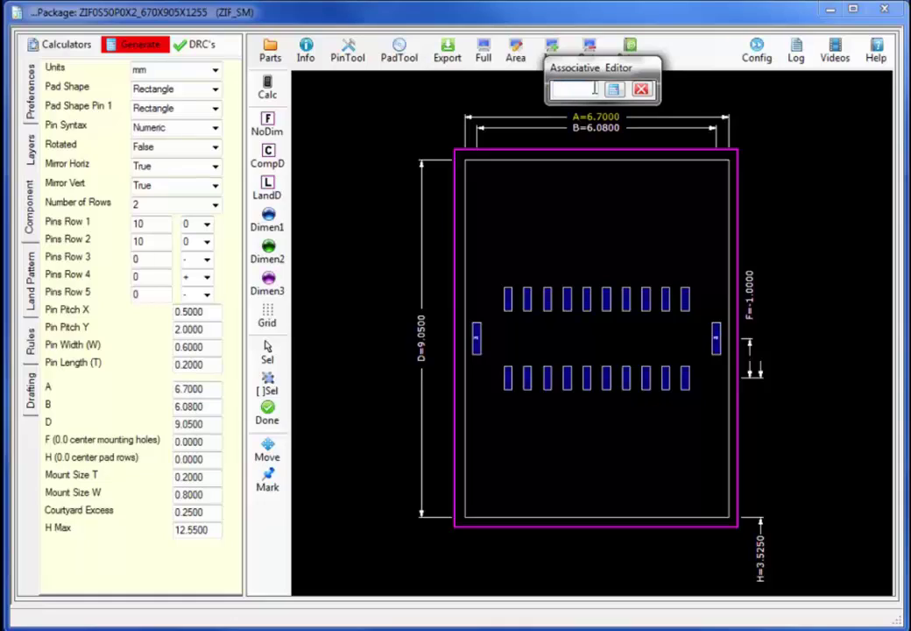
{"action": "type", "text": "122.65"}
{"action": "key", "text": "Home"}
{"action": "key", "text": "Delete"}
{"action": "left_click", "coordinate": [615, 89]}
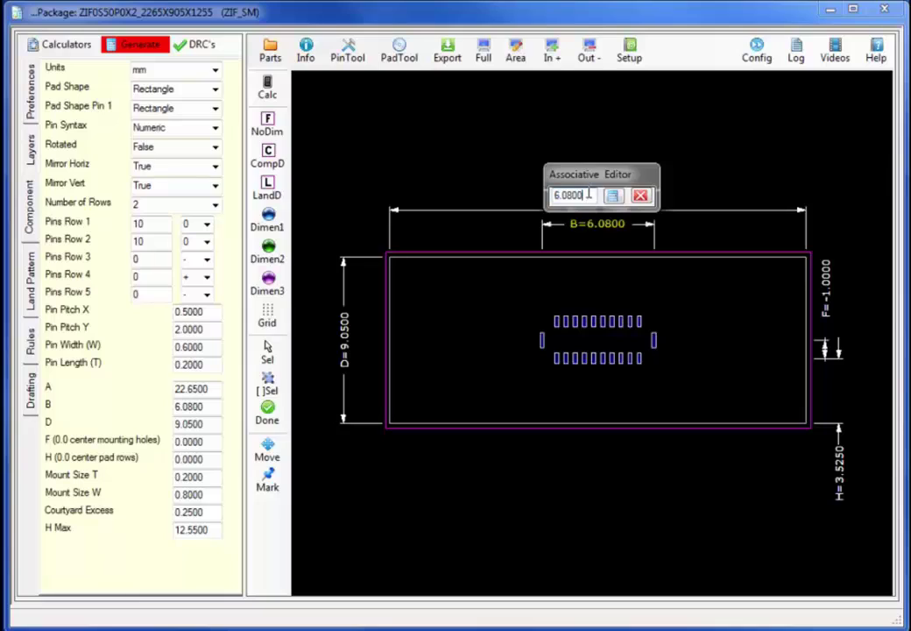
Set body dimension B to 16
{"action": "key", "text": "BackSpace"}
{"action": "key", "text": "BackSpace"}
{"action": "key", "text": "BackSpace"}
{"action": "key", "text": "BackSpace"}
{"action": "key", "text": "BackSpace"}
{"action": "key", "text": "BackSpace"}
{"action": "type", "text": "16"}
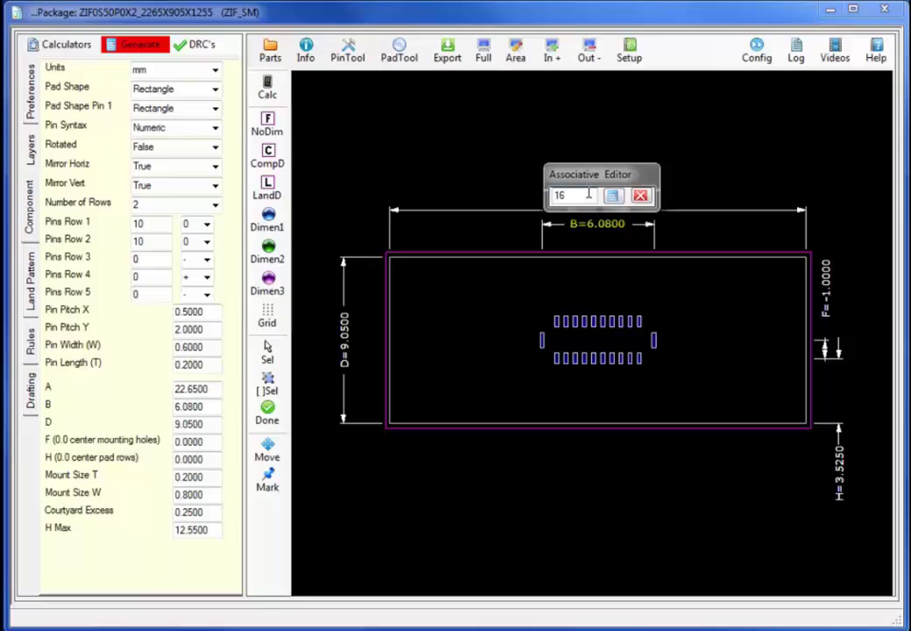
{"action": "type", "text": ".0"}
{"action": "key", "text": "BackSpace"}
{"action": "key", "text": "BackSpace"}
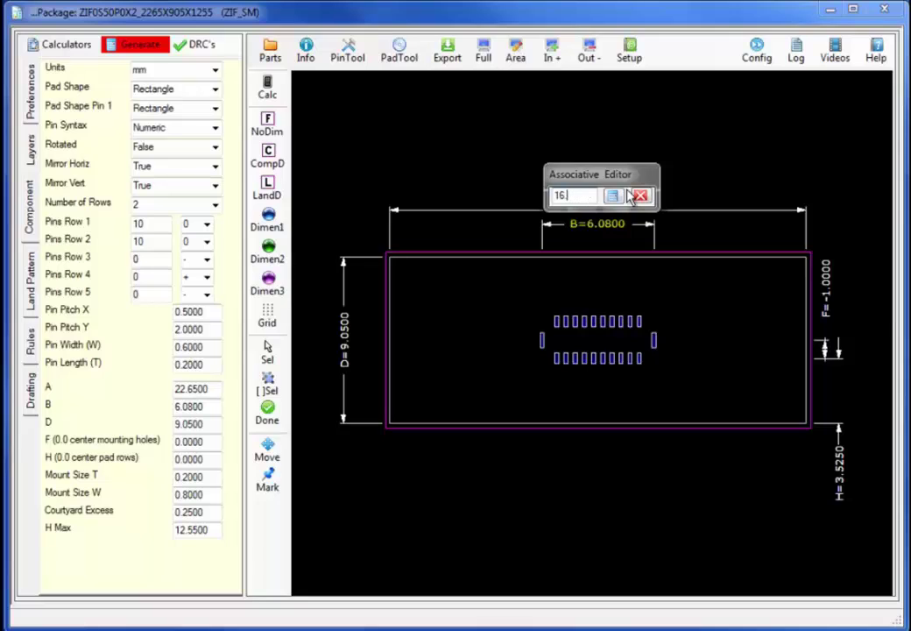
{"action": "left_click", "coordinate": [612, 195]}
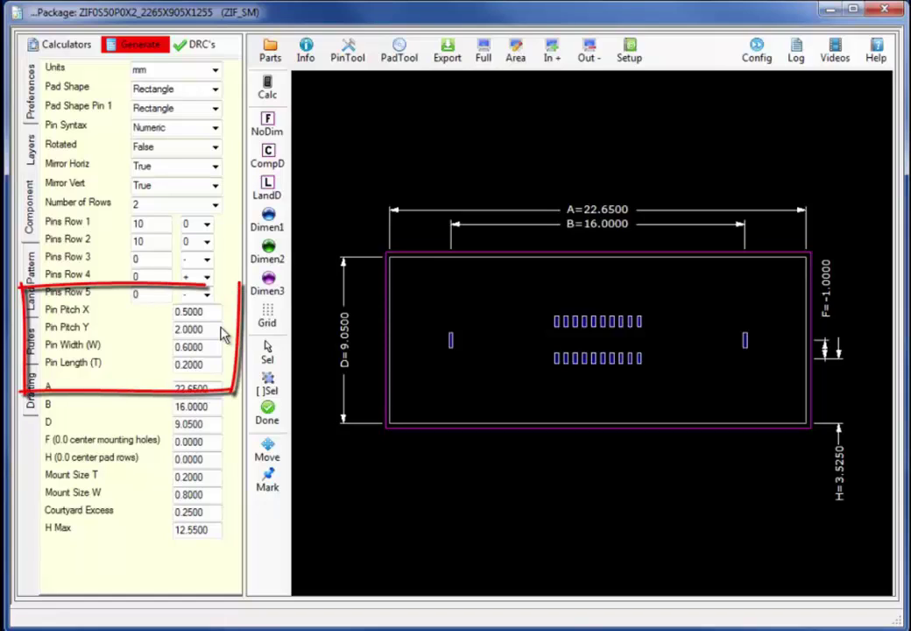
Set pin pitch X to 2.0 and pin pitch Y to 4.25, then regenerate
{"action": "type", "text": "2.0"}
{"action": "key", "text": "Tab"}
{"action": "type", "text": "4.26"}
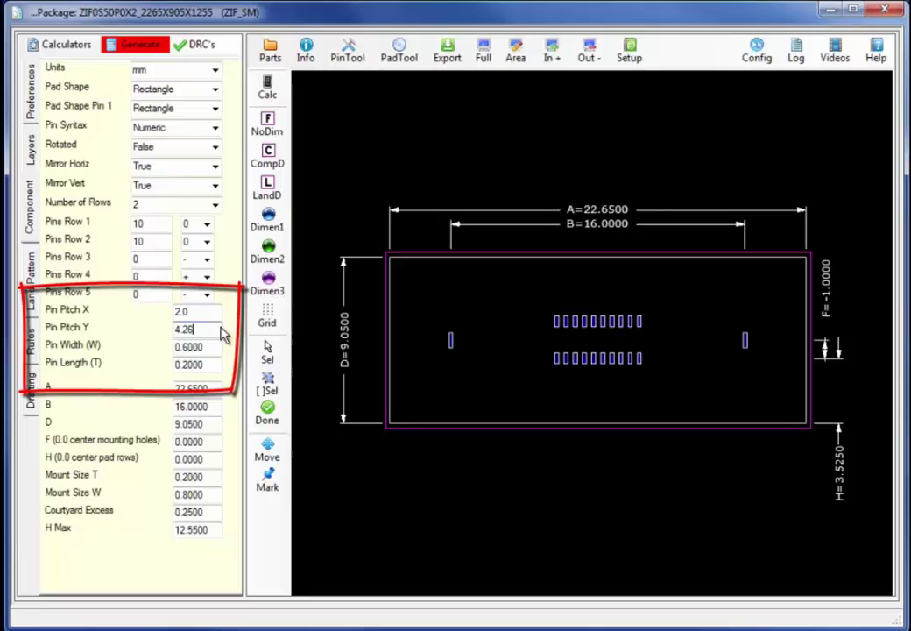
{"action": "key", "text": "BackSpace"}
{"action": "type", "text": "5"}
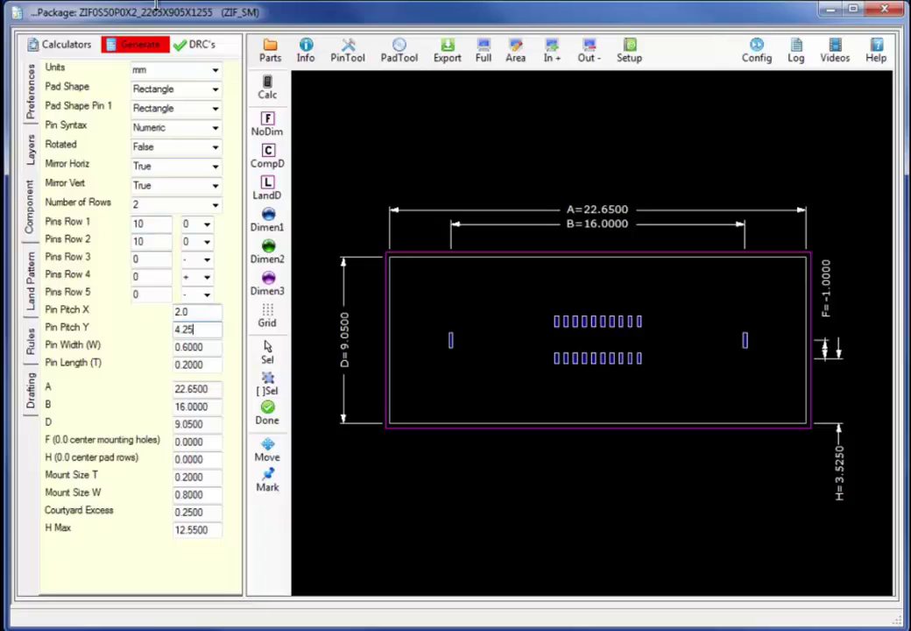
{"action": "left_click", "coordinate": [140, 48]}
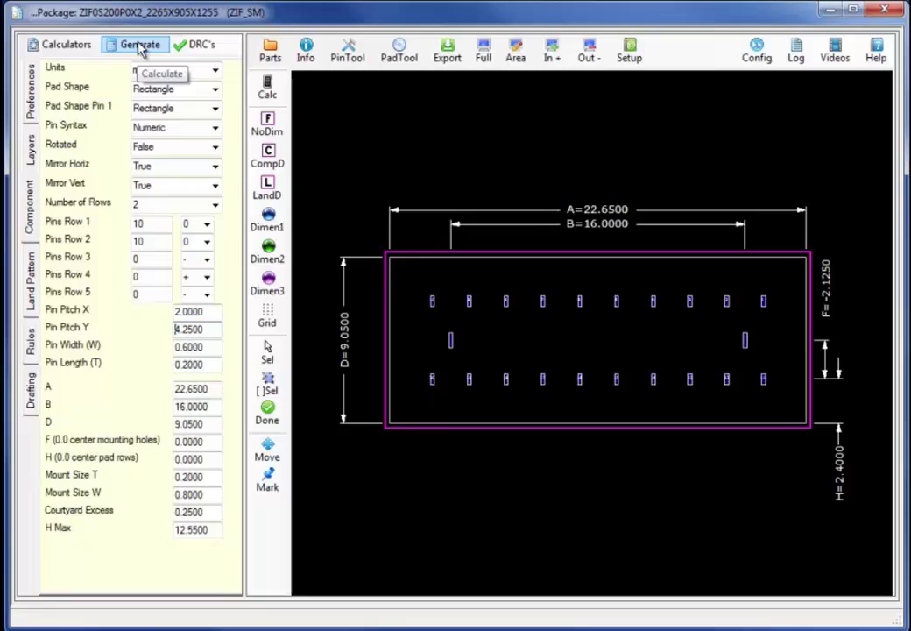
Set pin width 2.75 and pin length 1.0, regenerate, and bring up the datasheet pattern
{"action": "double_click", "coordinate": [197, 347]}
{"action": "type", "text": "2.75"}
{"action": "key", "text": "Tab"}
{"action": "type", "text": "1.0"}
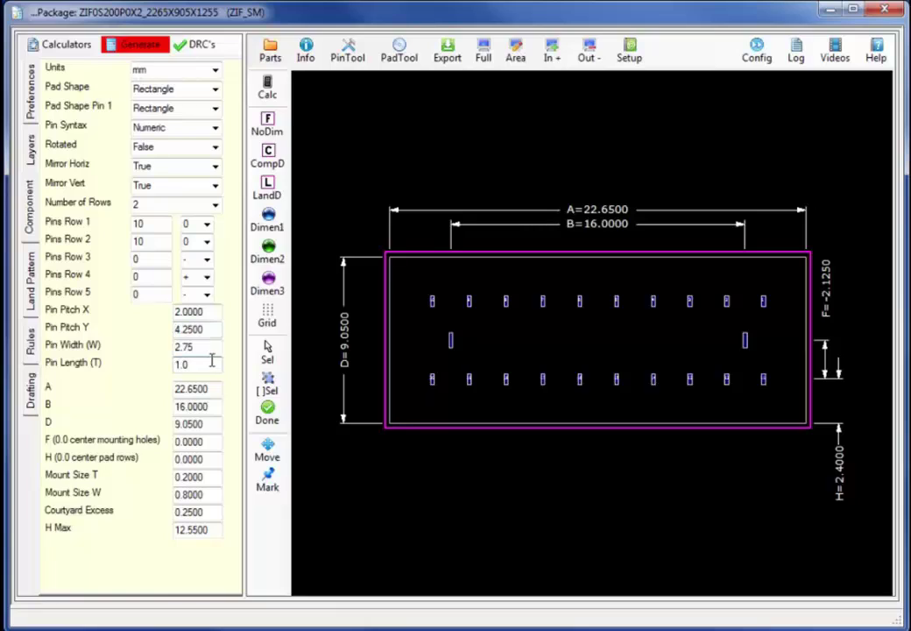
{"action": "left_click", "coordinate": [151, 51]}
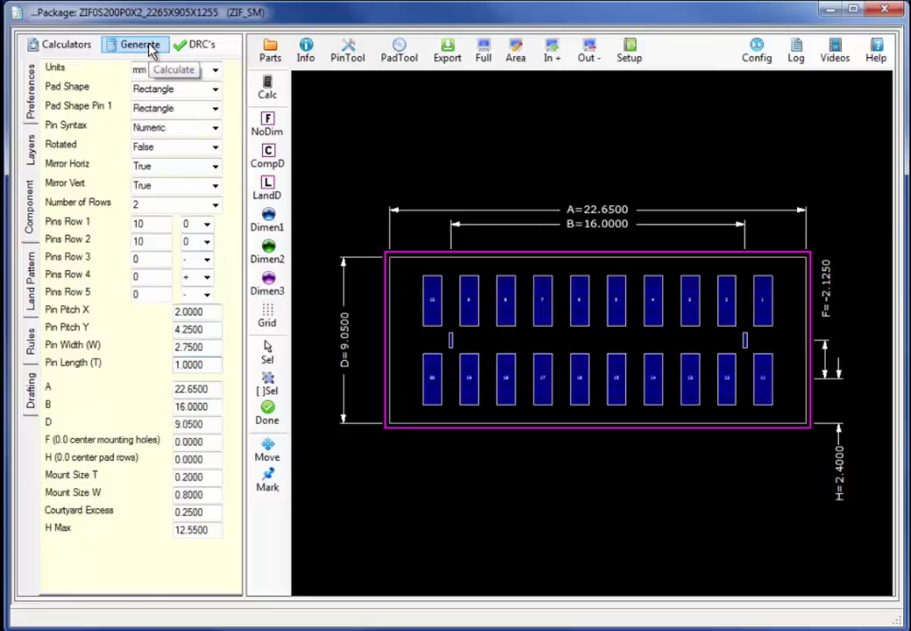
{"action": "key", "text": "alt+Tab"}
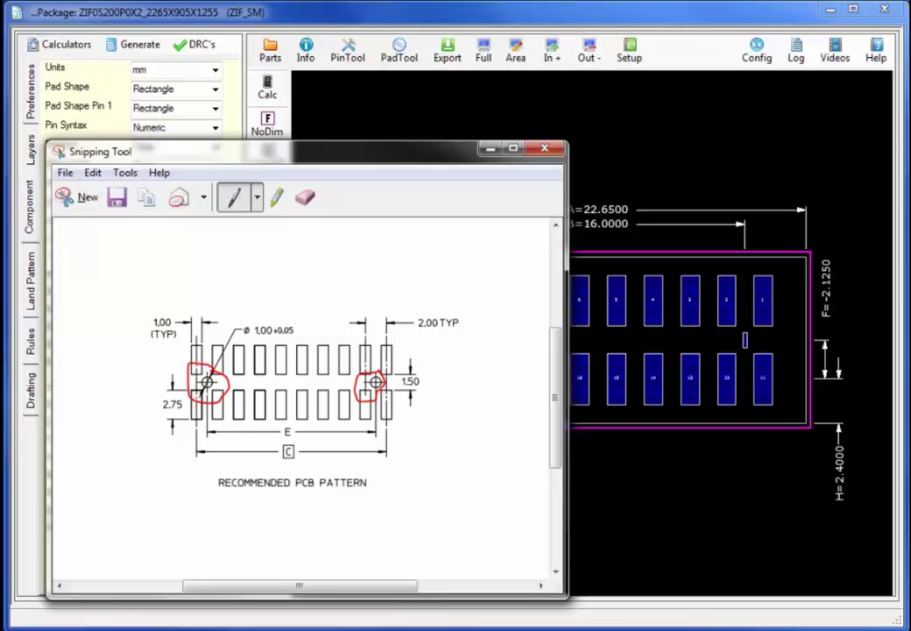
Switch from the datasheet pattern drawing back to the footprint calculator
{"action": "key", "text": "alt+Tab"}
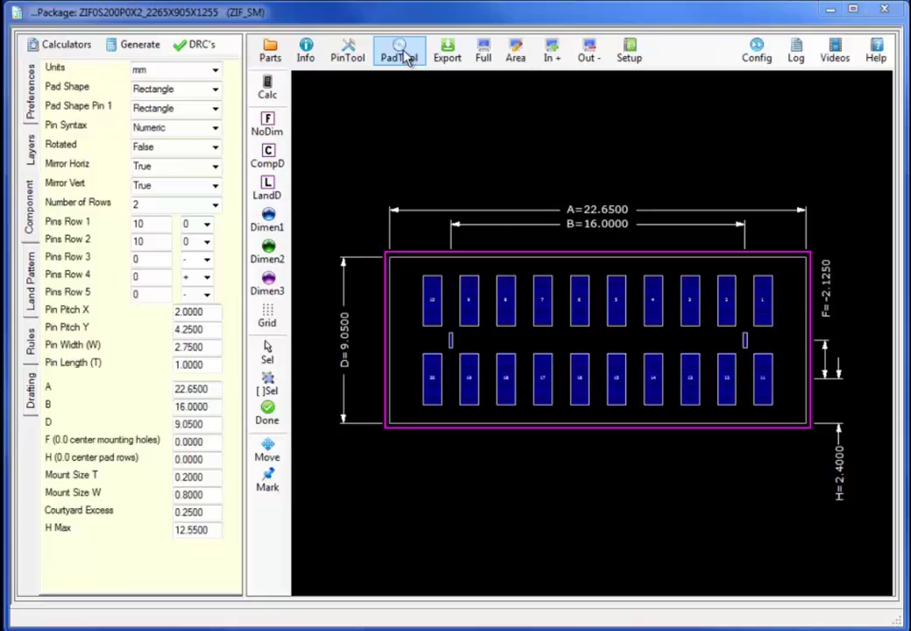
Open the Pad Stack Calculator and browse the existing r100_275 and r20_80 pad stacks
{"action": "left_click", "coordinate": [406, 55]}
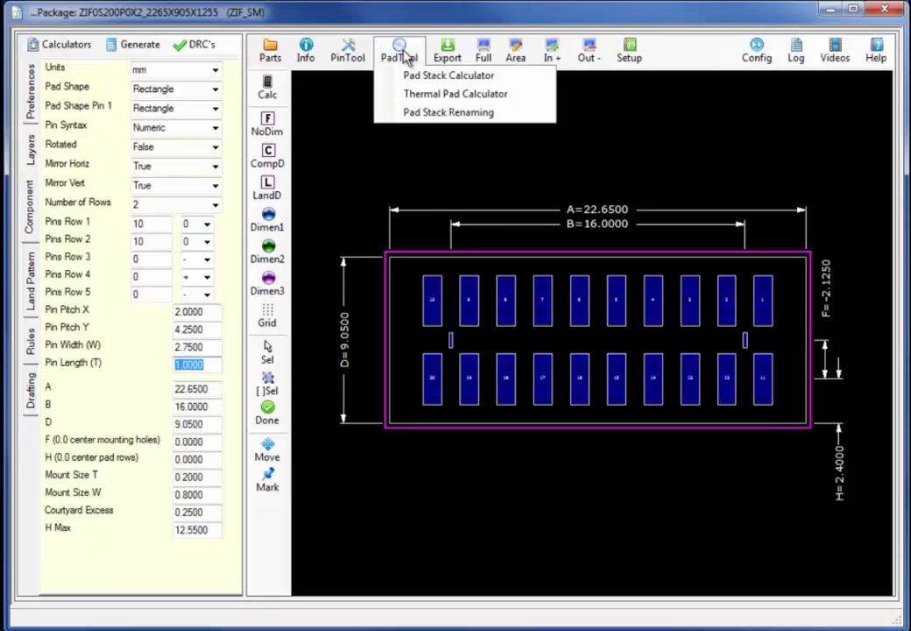
{"action": "left_click", "coordinate": [422, 79]}
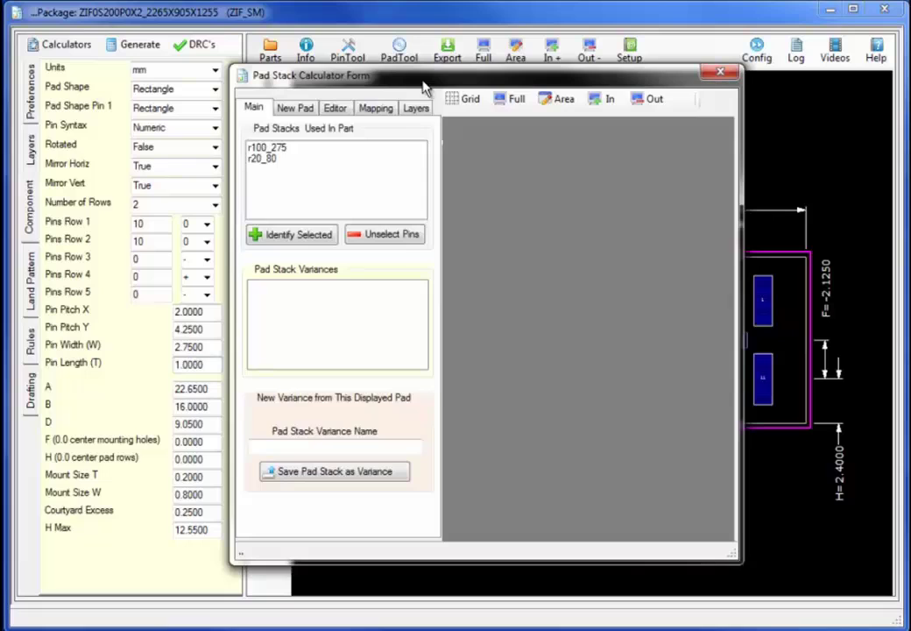
{"action": "left_click_drag", "start_coordinate": [422, 88], "coordinate": [247, 110]}
{"action": "left_click", "coordinate": [102, 173]}
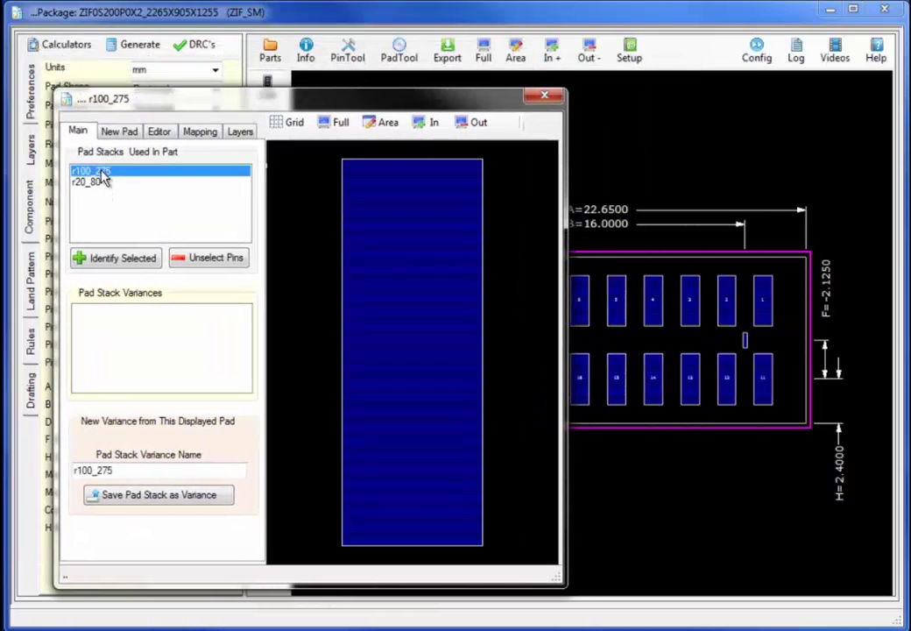
{"action": "left_click", "coordinate": [95, 183]}
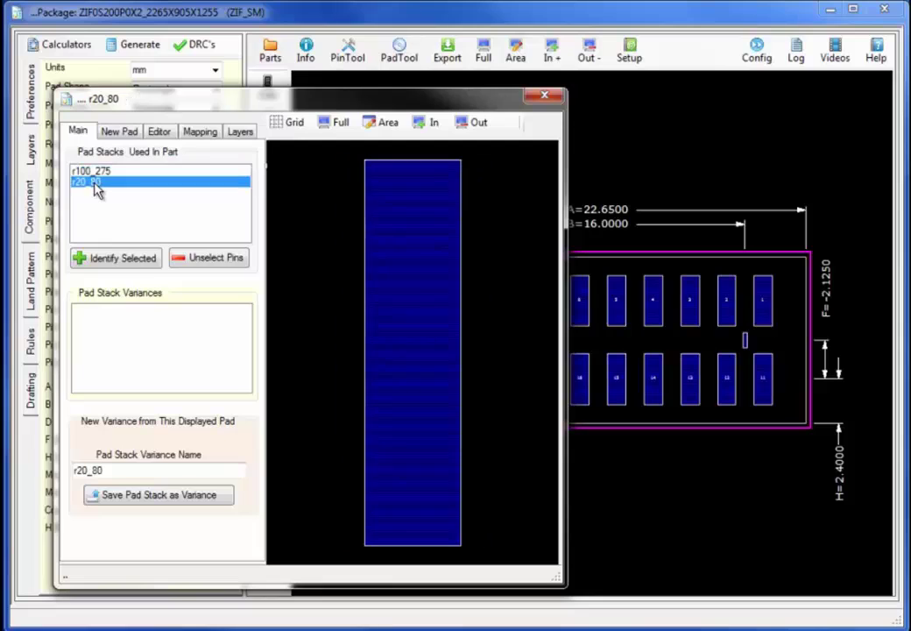
Define a new through-hole pad with a circular shape and generate its preview
{"action": "left_click", "coordinate": [127, 138]}
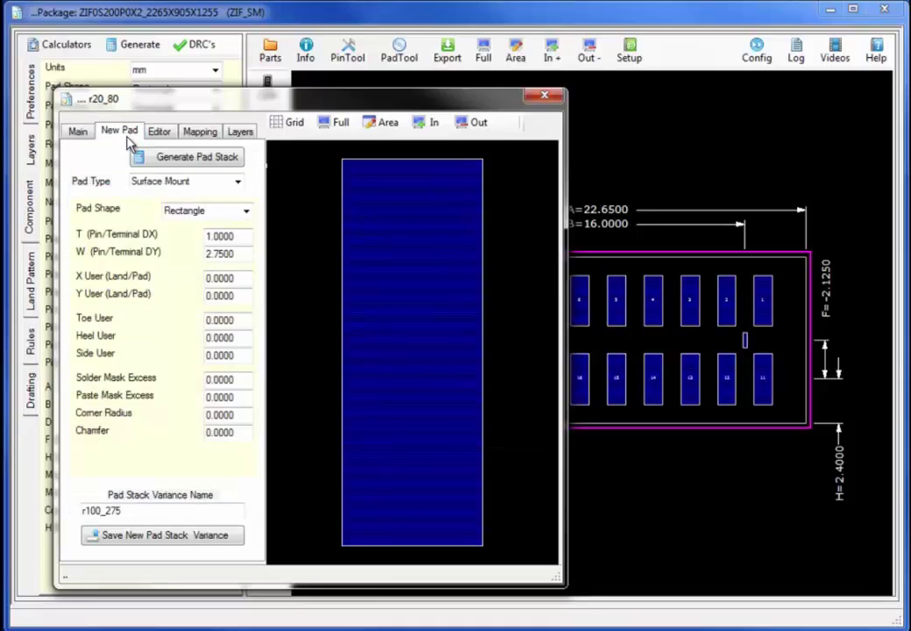
{"action": "left_click", "coordinate": [245, 211]}
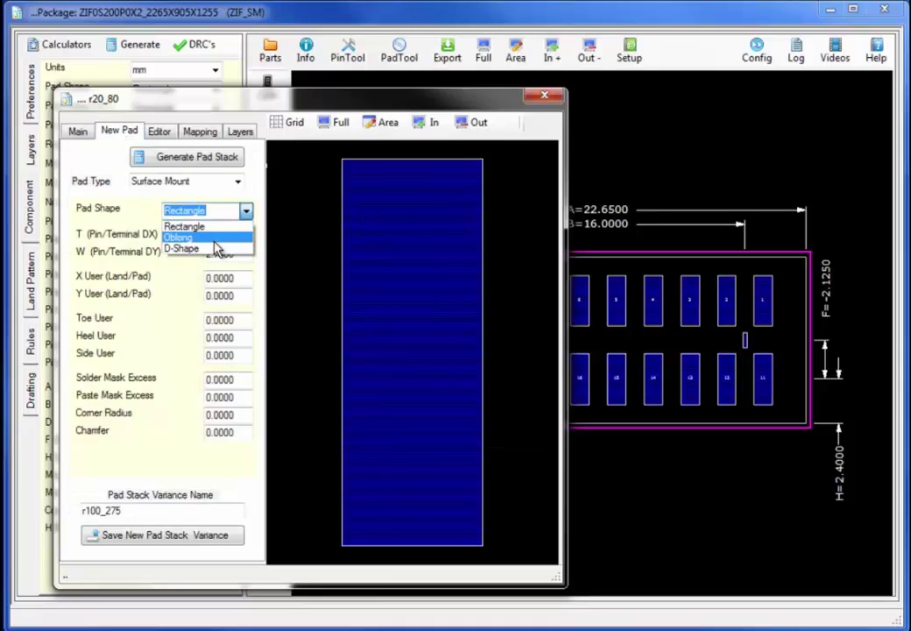
{"action": "left_click", "coordinate": [184, 227]}
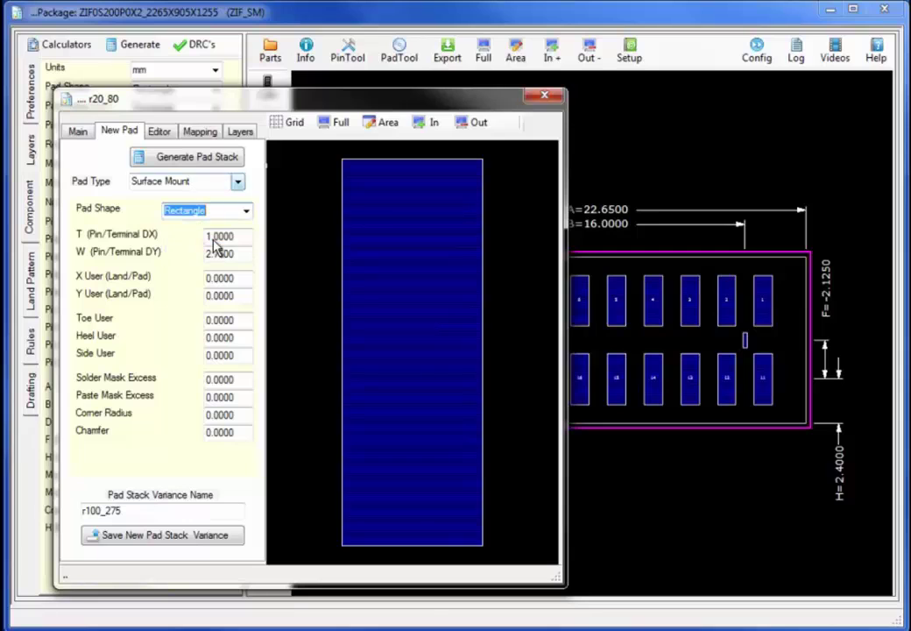
{"action": "left_click", "coordinate": [237, 182]}
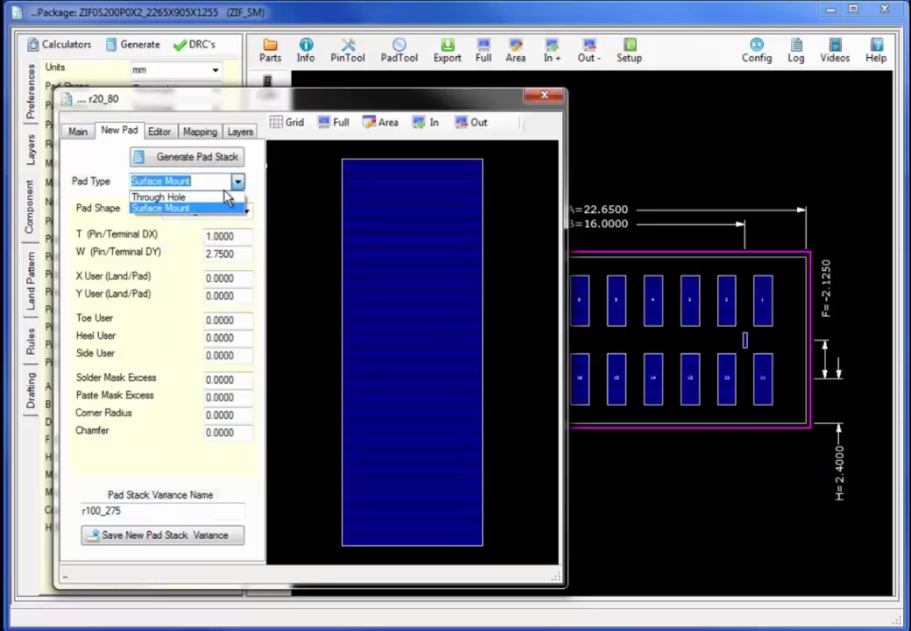
{"action": "left_click", "coordinate": [204, 198]}
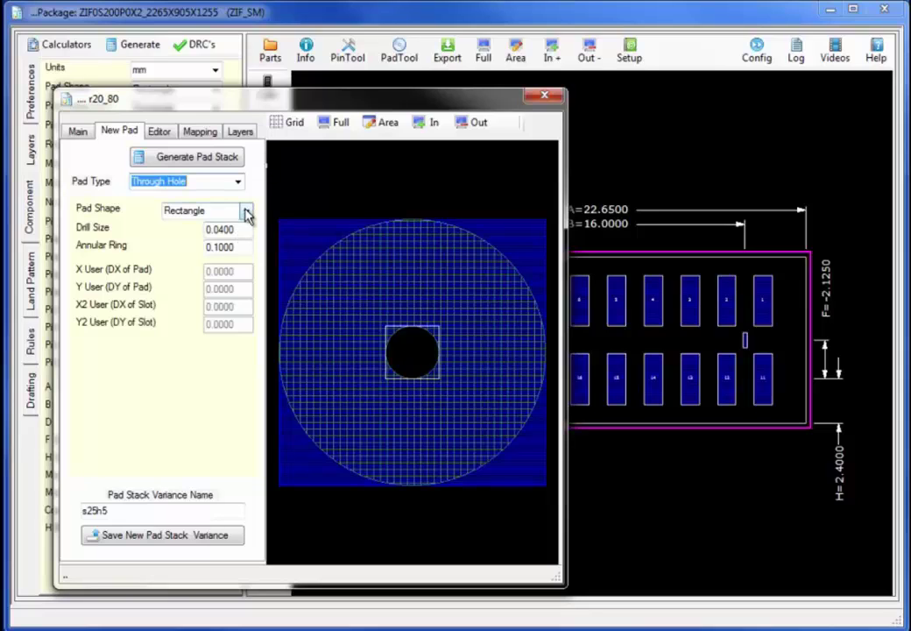
{"action": "left_click", "coordinate": [246, 214]}
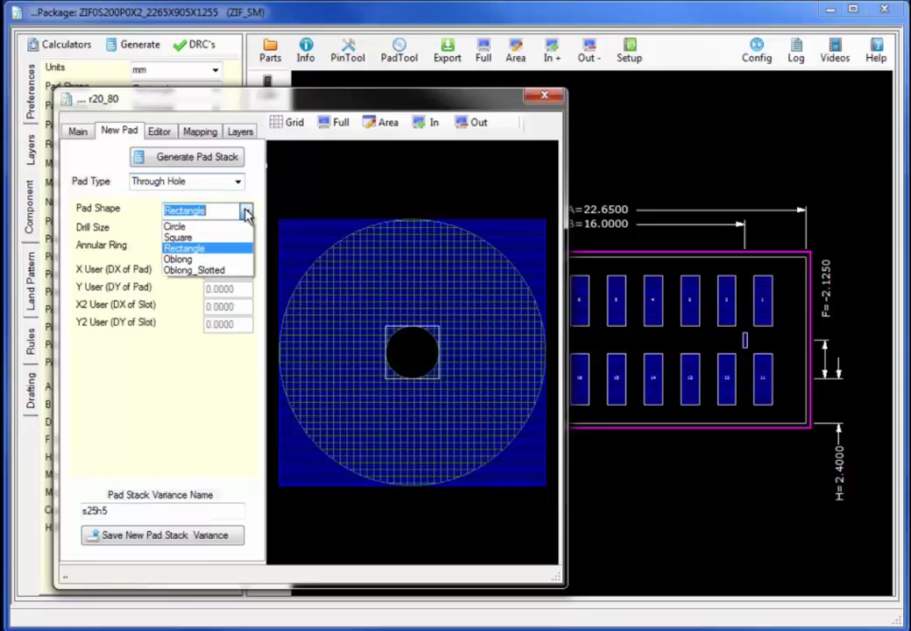
{"action": "left_click", "coordinate": [202, 228]}
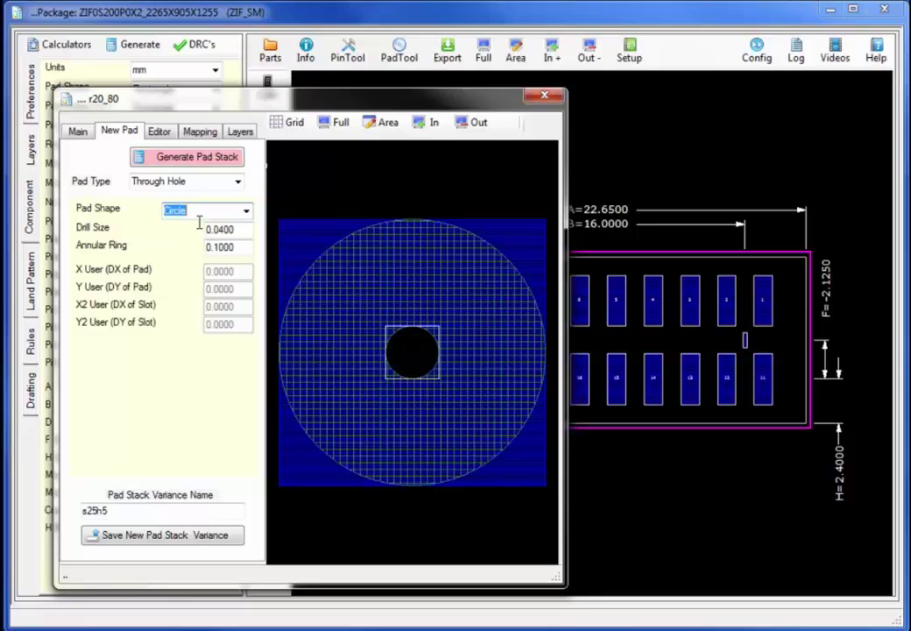
{"action": "left_click", "coordinate": [209, 161]}
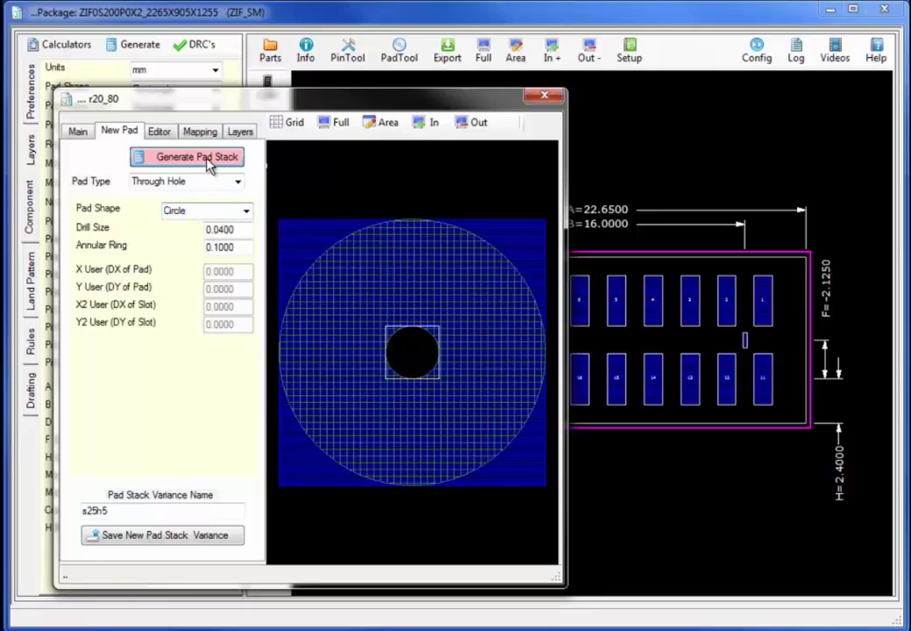
Set the drill size to 1.00, regenerate, and start replacing the annular ring value
{"action": "left_click", "coordinate": [243, 230]}
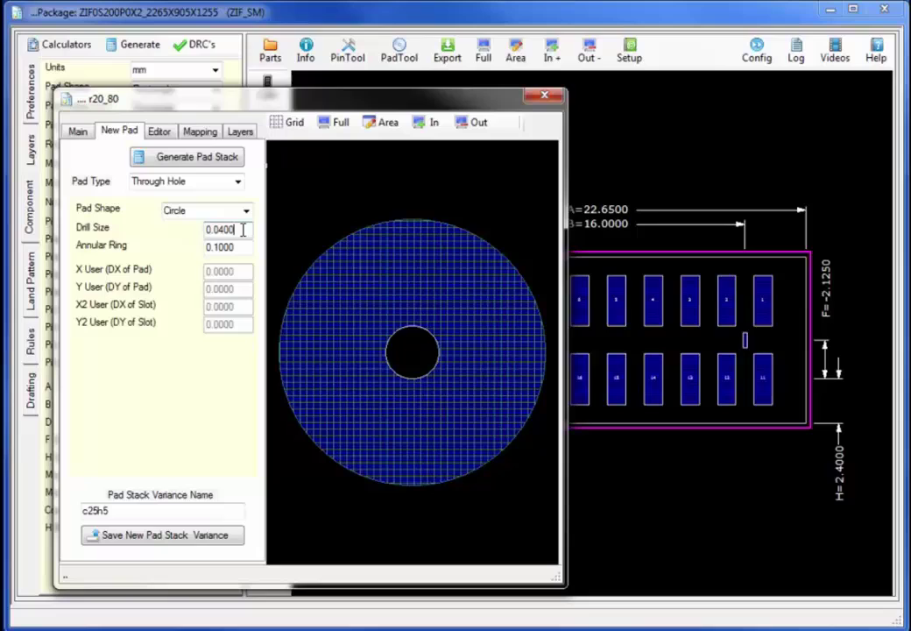
{"action": "key", "text": "BackSpace"}
{"action": "key", "text": "BackSpace"}
{"action": "key", "text": "BackSpace"}
{"action": "key", "text": "BackSpace"}
{"action": "key", "text": "BackSpace"}
{"action": "key", "text": "BackSpace"}
{"action": "type", "text": "1.00"}
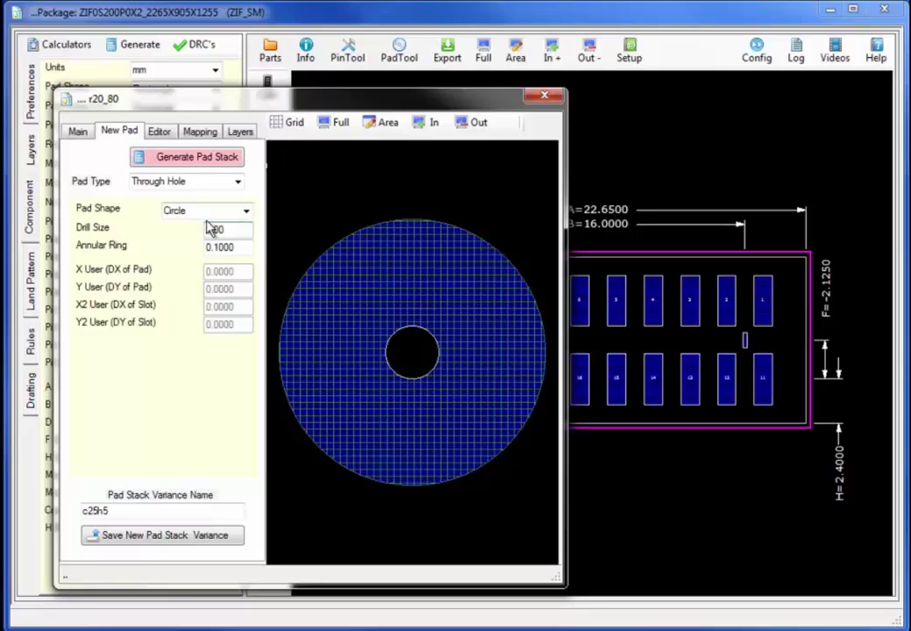
{"action": "left_click", "coordinate": [153, 160]}
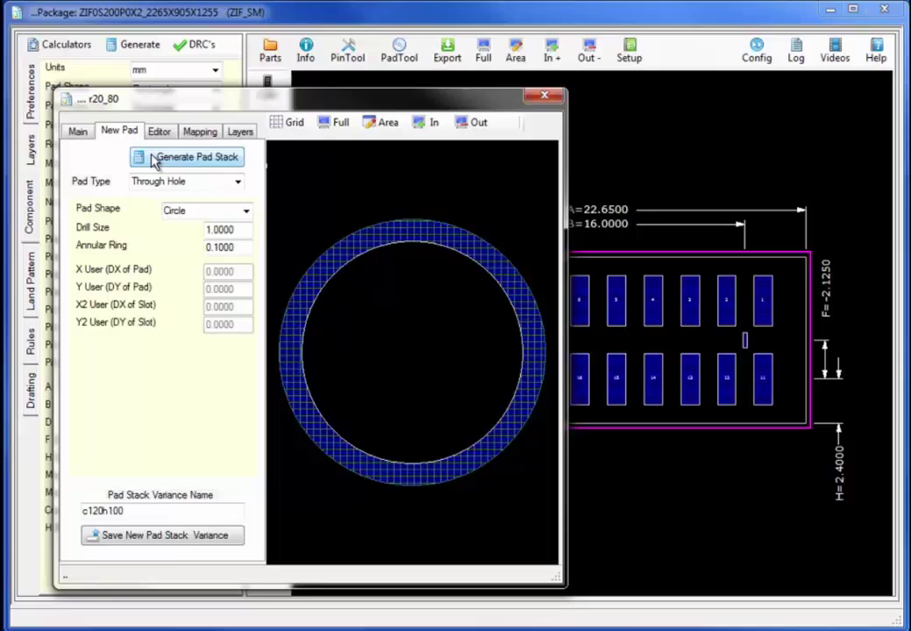
{"action": "left_click", "coordinate": [235, 253]}
{"action": "key", "text": "BackSpace"}
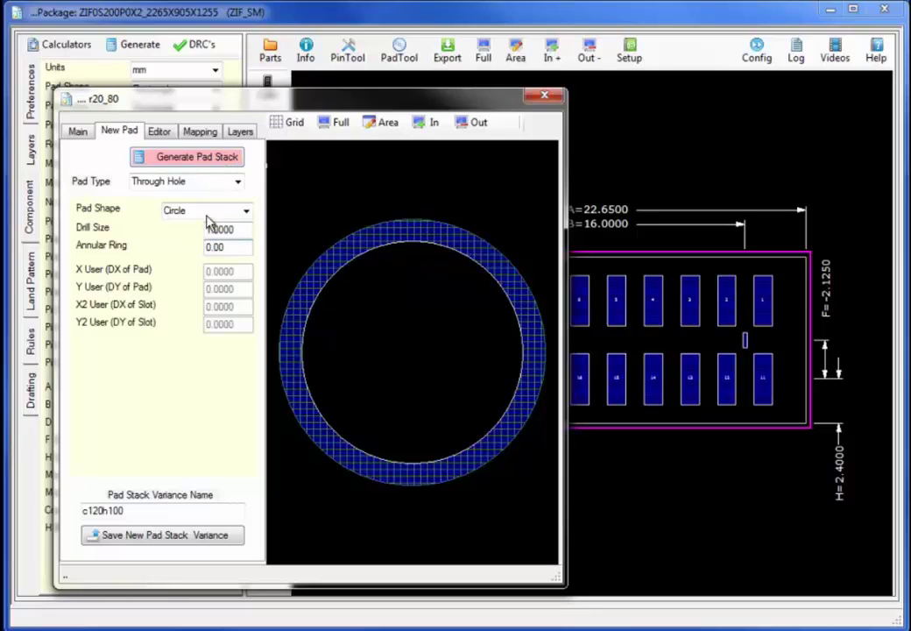
{"action": "left_click_drag", "start_coordinate": [208, 247], "coordinate": [220, 249]}
Set the c100h100 pad's annular ring to -0.2000 and regenerate the pad
{"action": "left_click", "coordinate": [224, 163]}
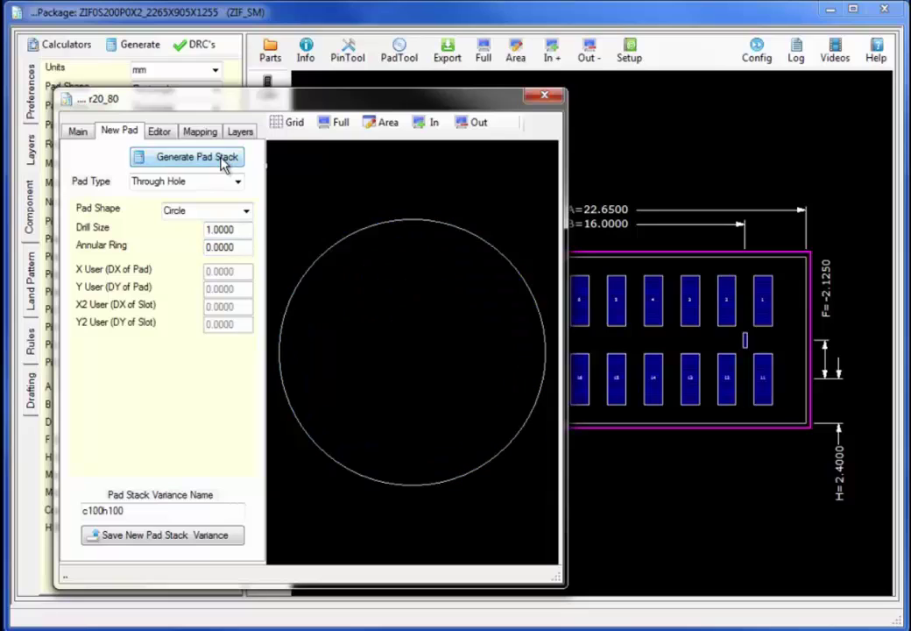
{"action": "left_click", "coordinate": [209, 246]}
{"action": "type", "text": "0"}
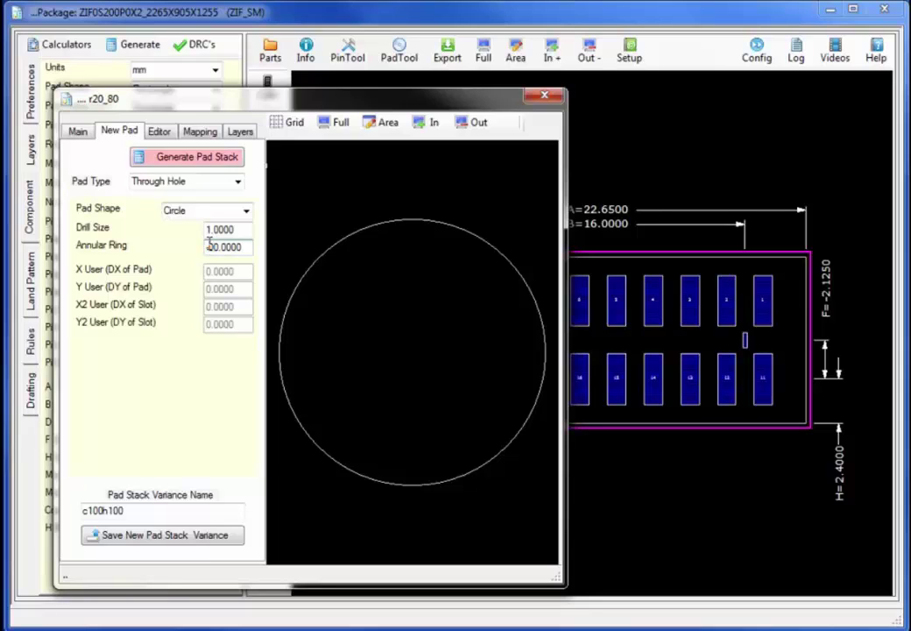
{"action": "type", "text": ".2"}
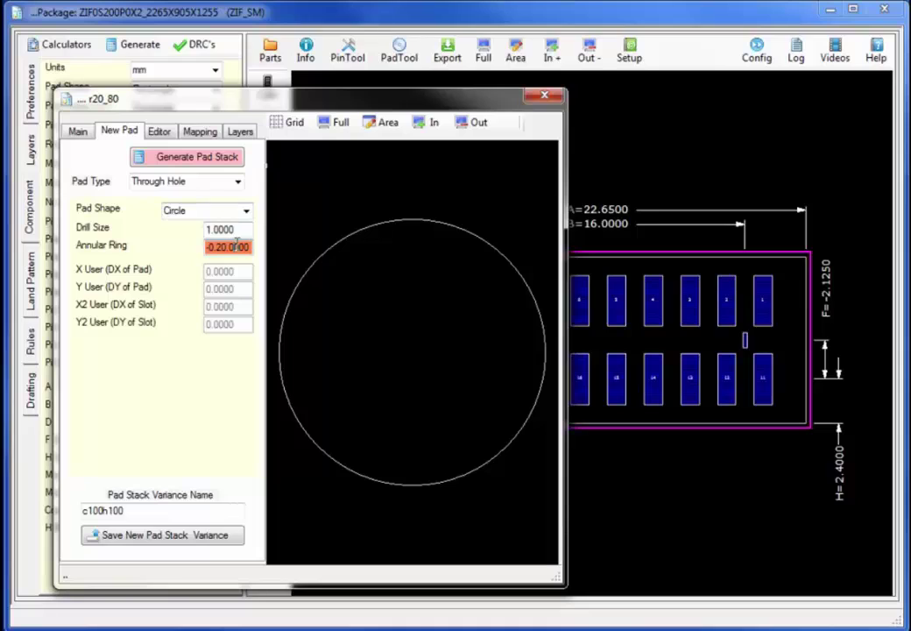
{"action": "key", "text": "Delete"}
{"action": "key", "text": "Delete"}
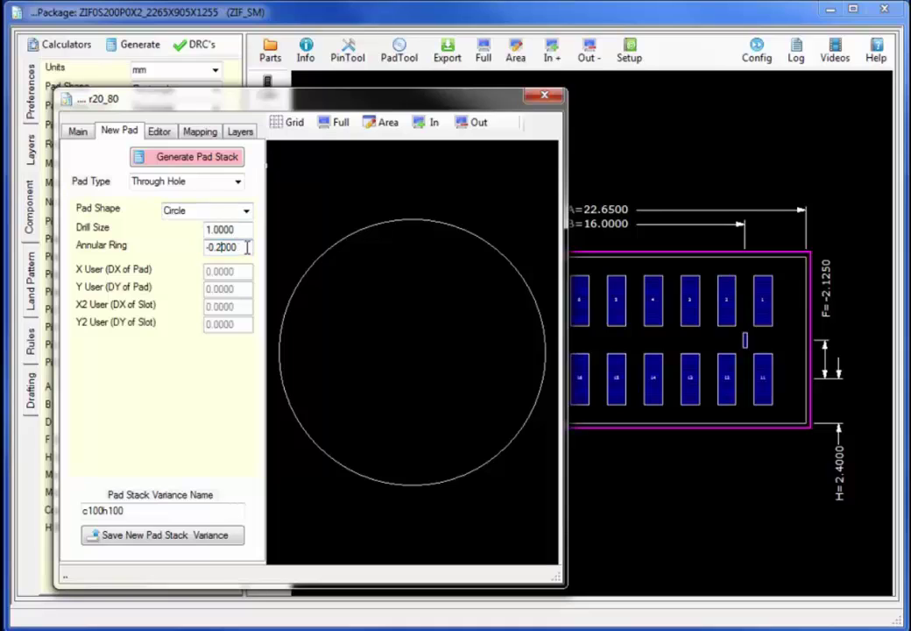
{"action": "left_click", "coordinate": [201, 159]}
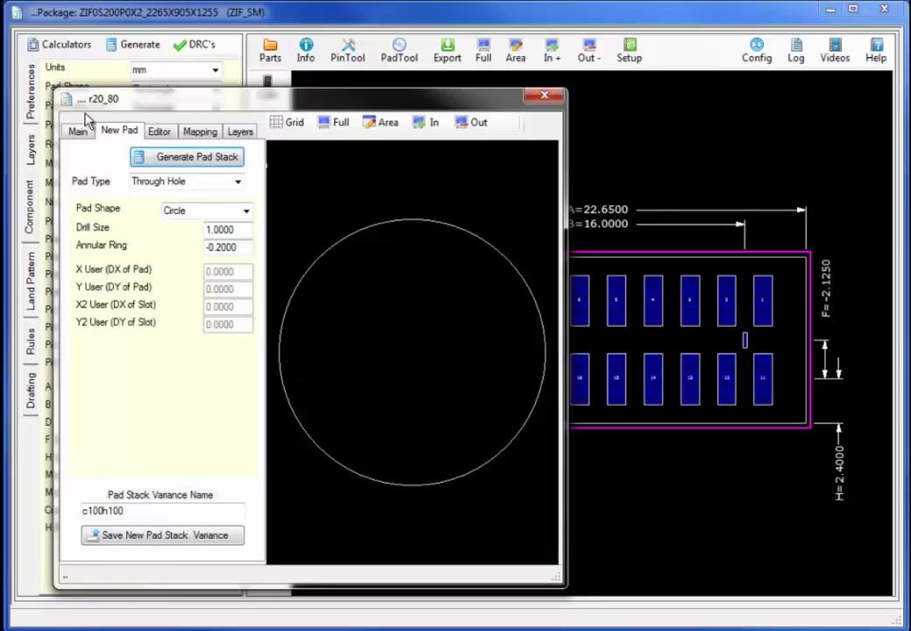
Confirm saving the new pad stack and name the variance c100h100_V
{"action": "left_click", "coordinate": [202, 133]}
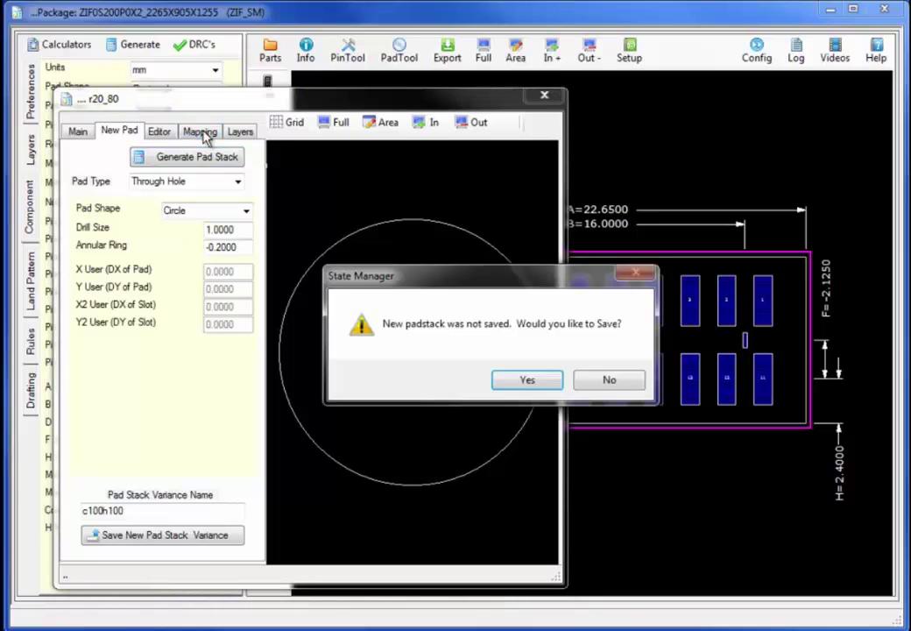
{"action": "left_click", "coordinate": [500, 380]}
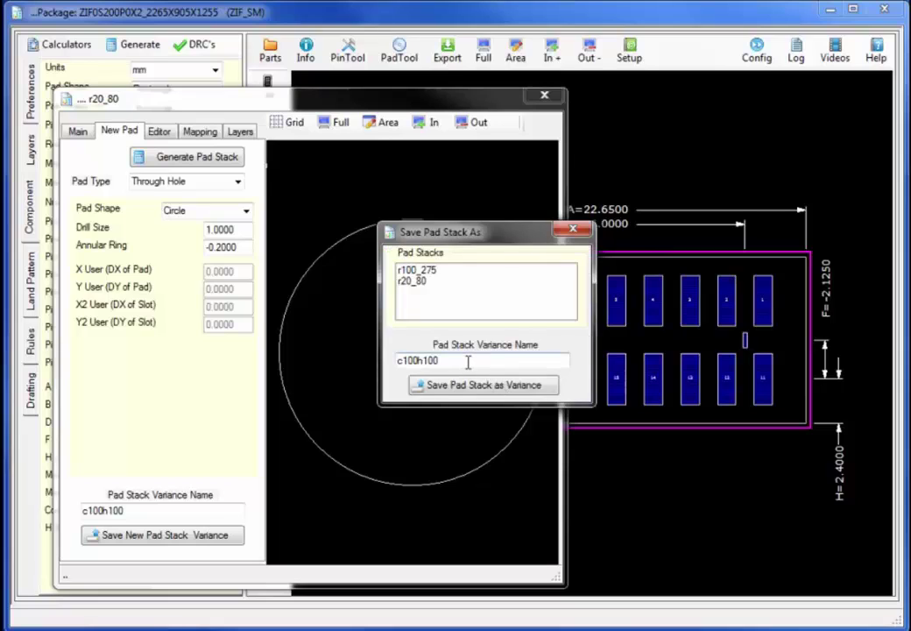
{"action": "left_click", "coordinate": [454, 360]}
{"action": "type", "text": "_V"}
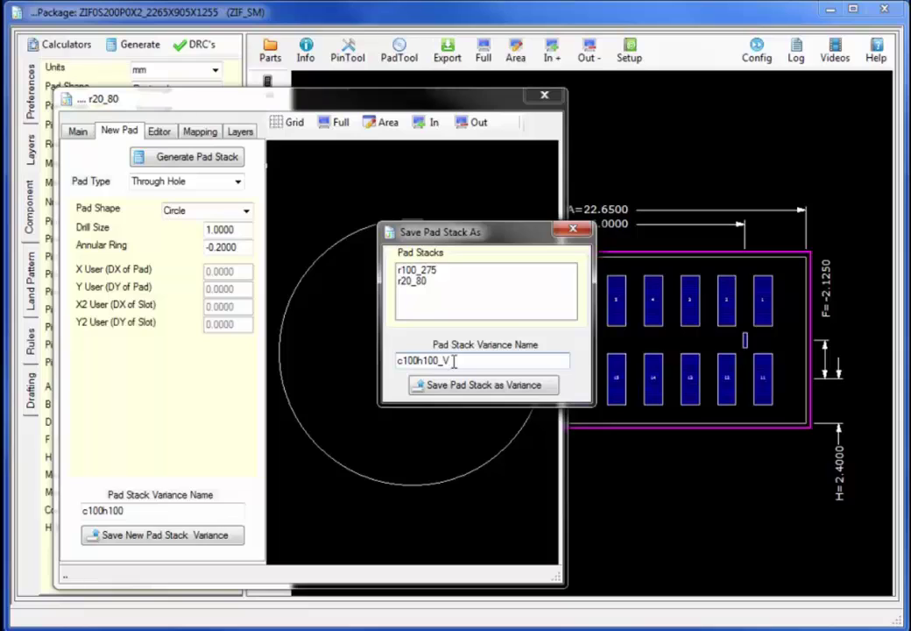
Save the c100h100_V variance and swap it onto both mounting markers in the layout
{"action": "left_click", "coordinate": [467, 386]}
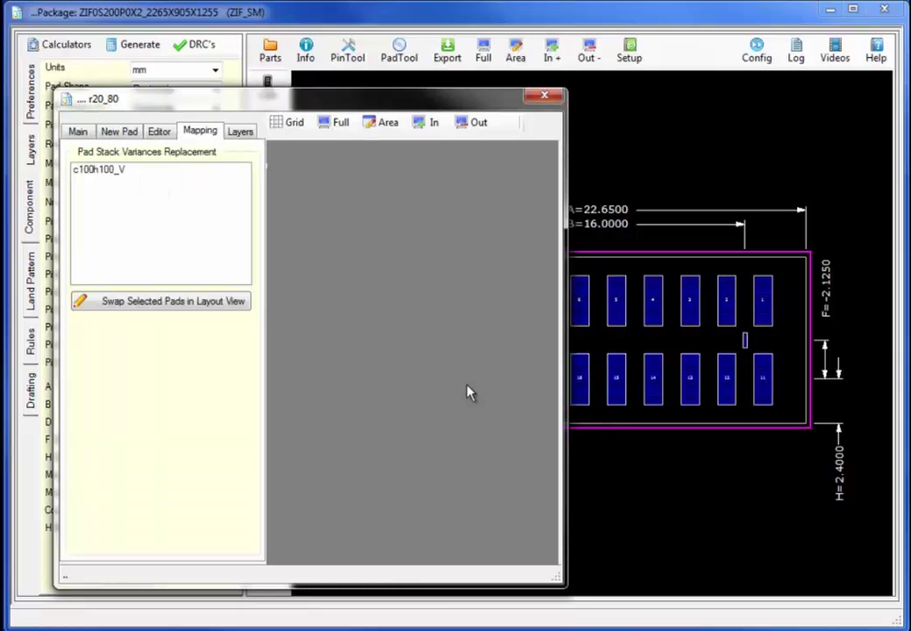
{"action": "left_click", "coordinate": [123, 172]}
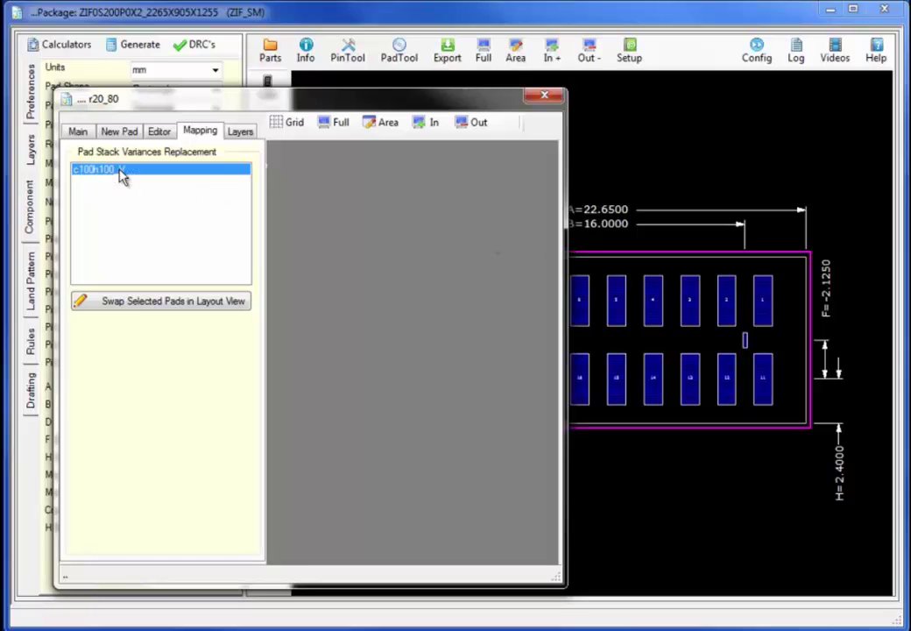
{"action": "left_click_drag", "start_coordinate": [568, 178], "coordinate": [406, 172]}
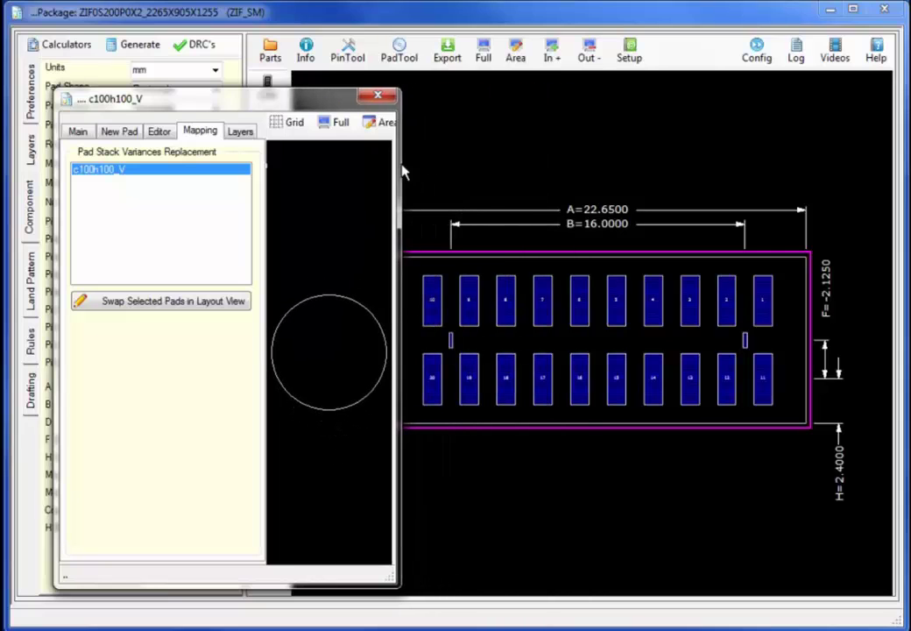
{"action": "left_click", "coordinate": [450, 340]}
{"action": "left_click", "coordinate": [745, 342]}
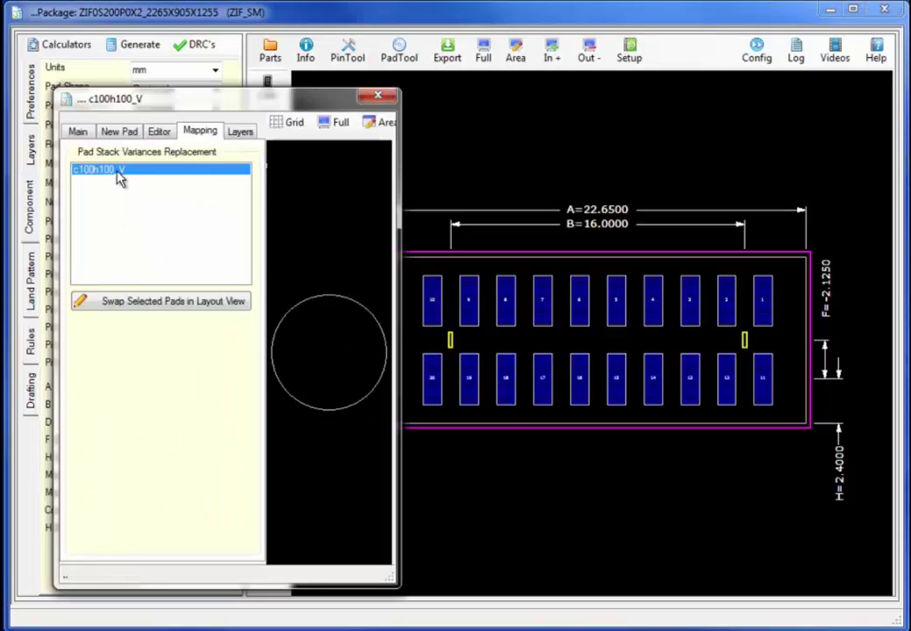
{"action": "left_click", "coordinate": [143, 302]}
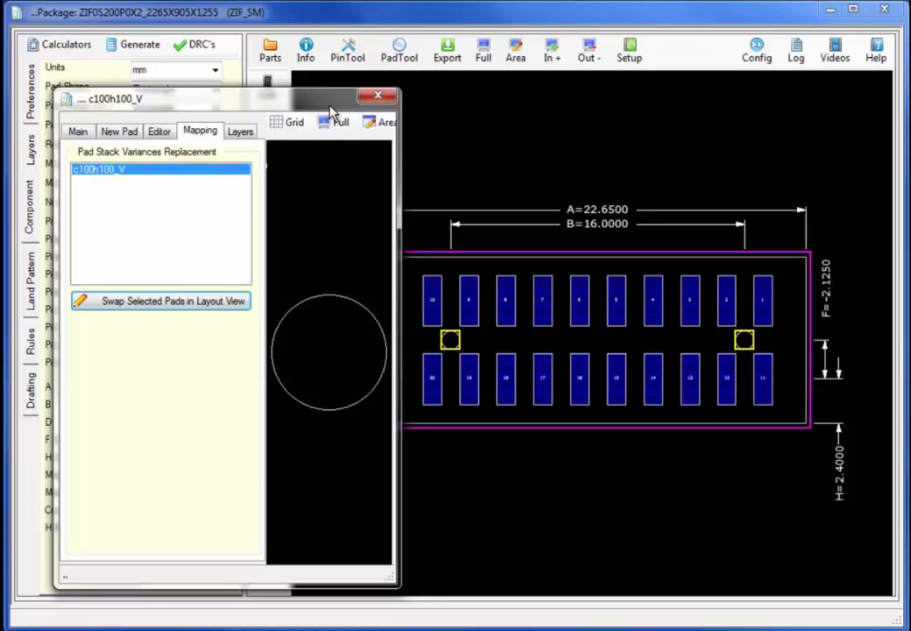
{"action": "left_click", "coordinate": [376, 96]}
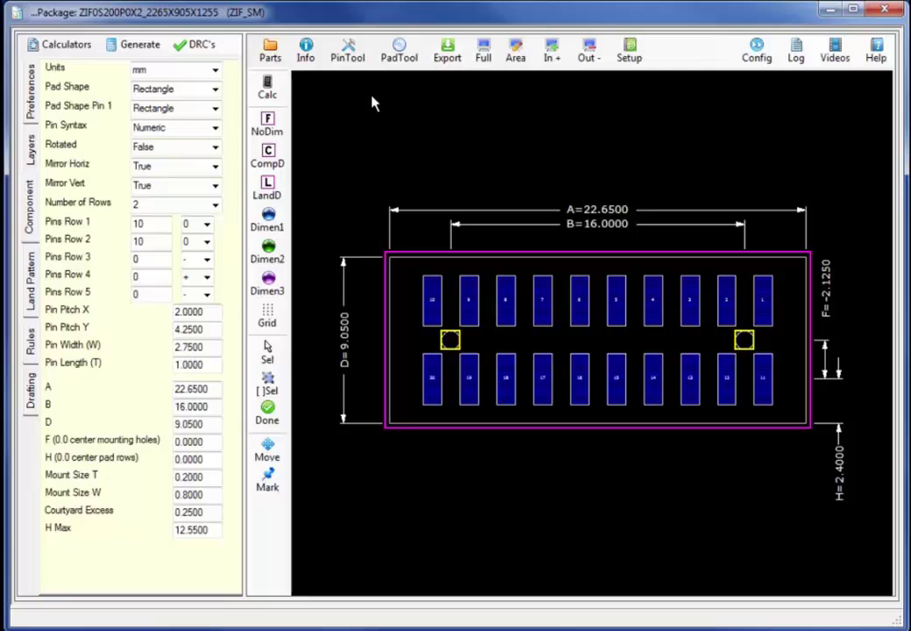
Regenerate the footprint with the pad stack replacements kept
{"action": "left_click", "coordinate": [137, 48]}
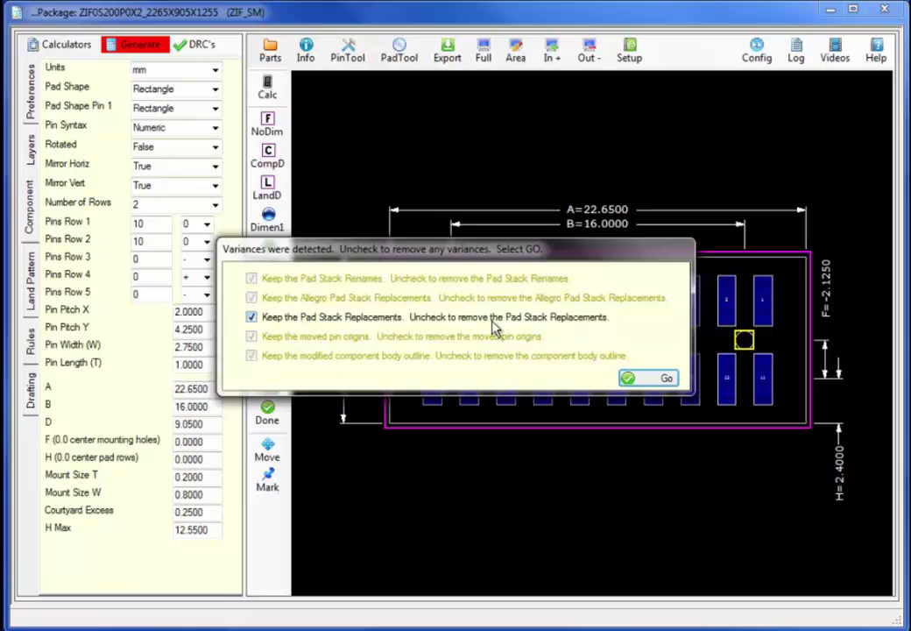
{"action": "left_click", "coordinate": [666, 380]}
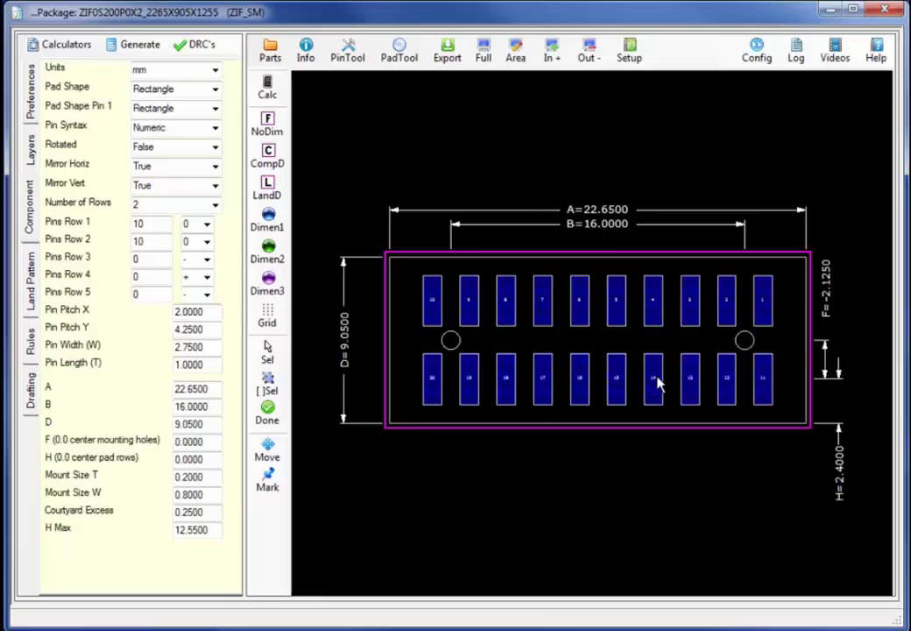
Run the OrCAD PCB / Allegro export of the ZIF footprint, accepting the package notice
{"action": "left_click", "coordinate": [446, 48]}
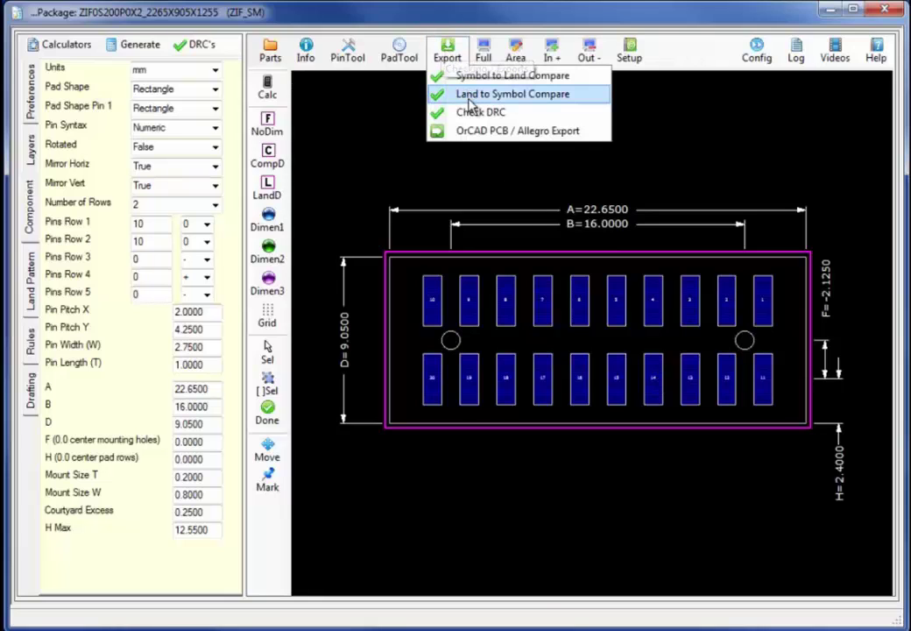
{"action": "left_click", "coordinate": [473, 132]}
{"action": "key", "text": "Return"}
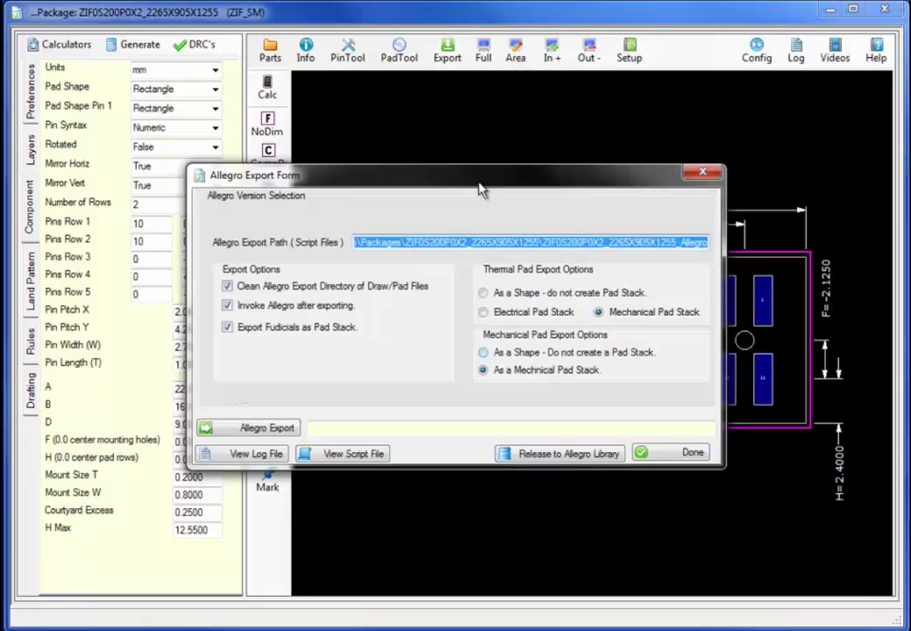
{"action": "left_click", "coordinate": [279, 428]}
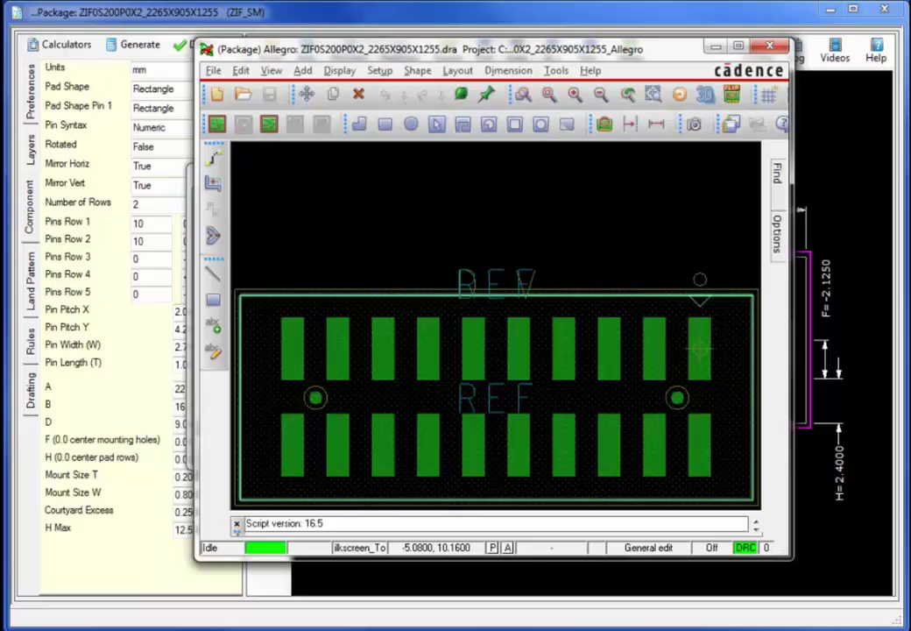
Close the Allegro package view of the 20-pad footprint with two mounting holes
{"action": "left_click", "coordinate": [715, 46]}
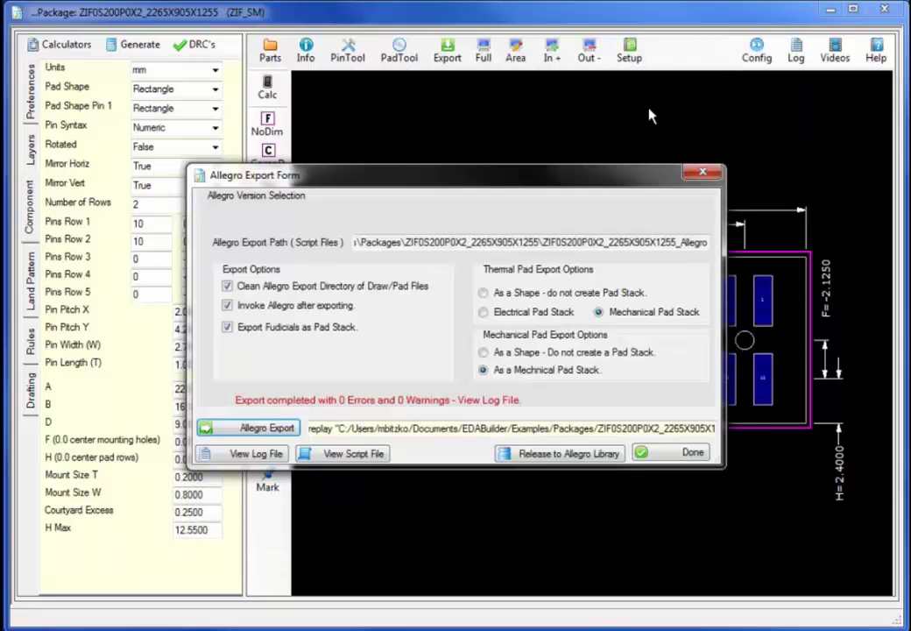
Set Rotated to True and regenerate the footprint, keeping the pad replacements
{"action": "left_click", "coordinate": [710, 175]}
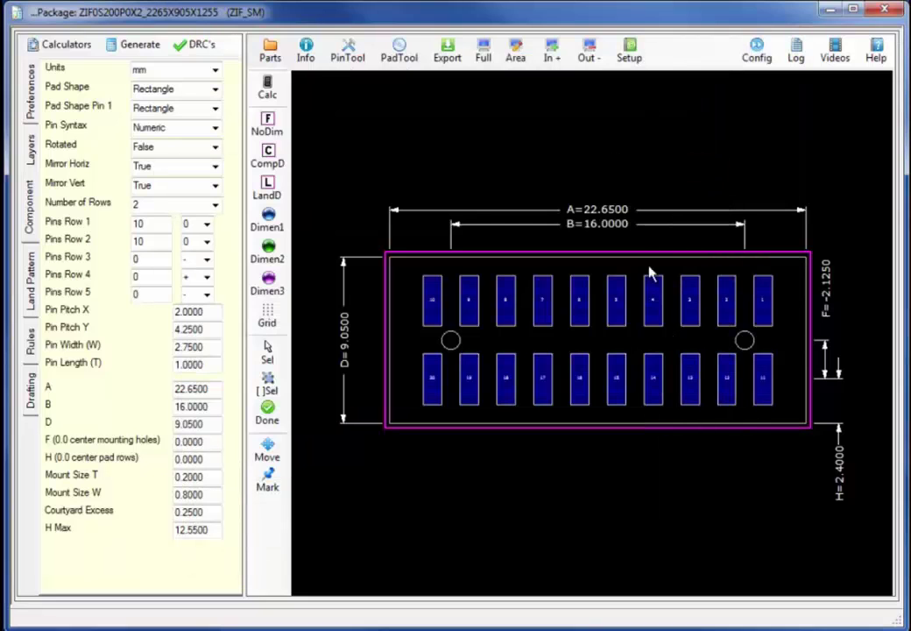
{"action": "left_click", "coordinate": [217, 147]}
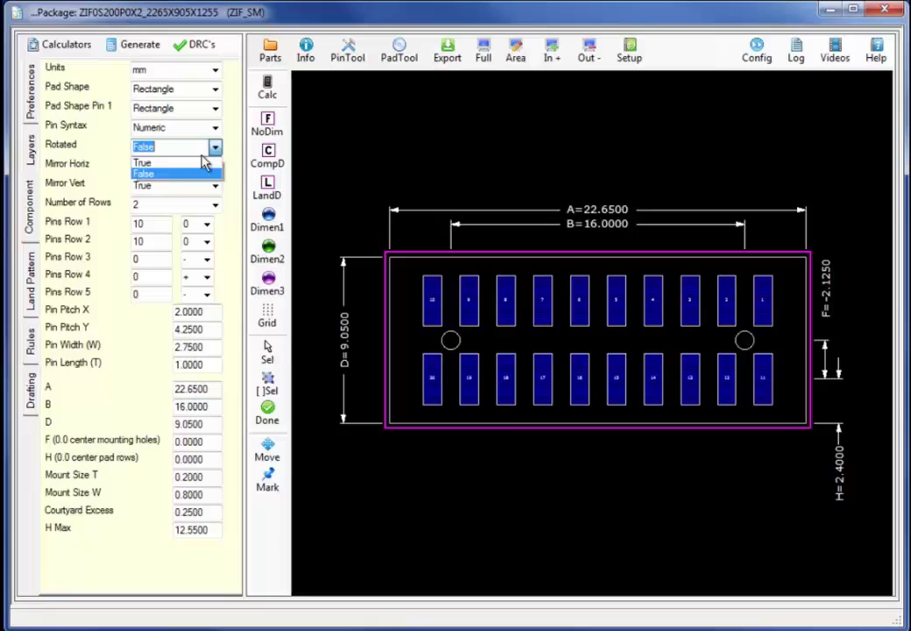
{"action": "left_click", "coordinate": [182, 162]}
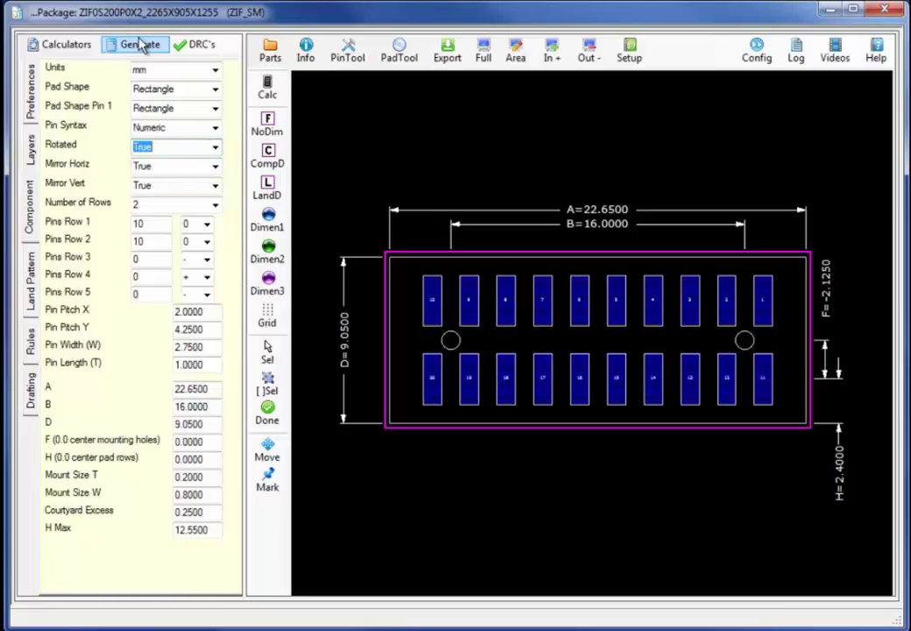
{"action": "left_click", "coordinate": [132, 44]}
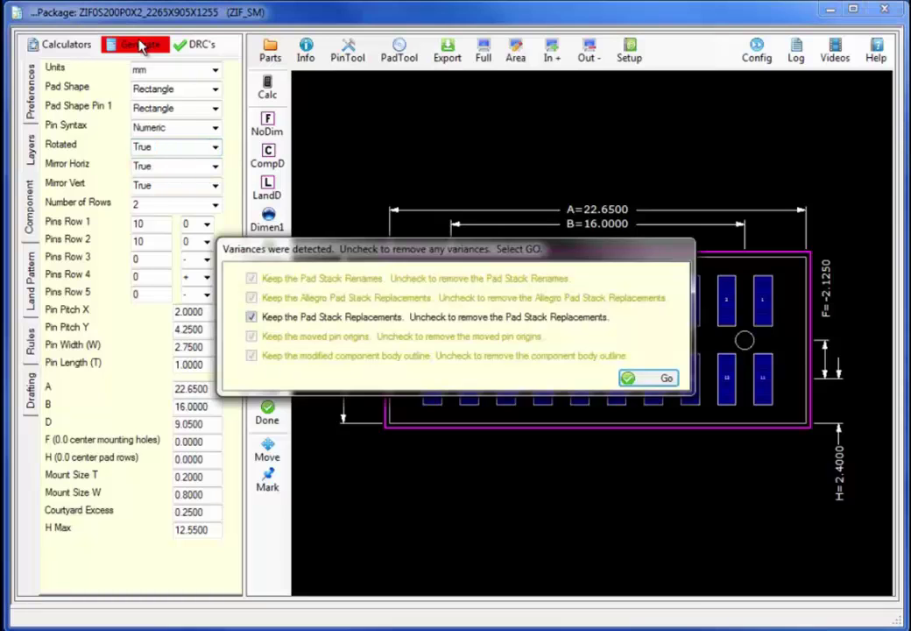
{"action": "left_click", "coordinate": [667, 378]}
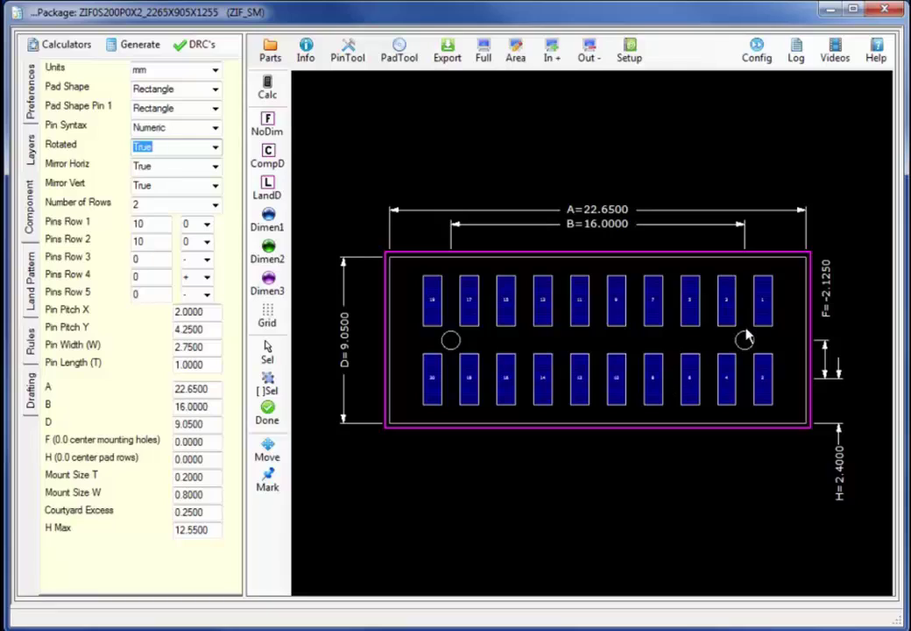
Set Mirror Horiz to False and regenerate, keeping the pad replacements
{"action": "left_click", "coordinate": [215, 166]}
{"action": "left_click", "coordinate": [196, 196]}
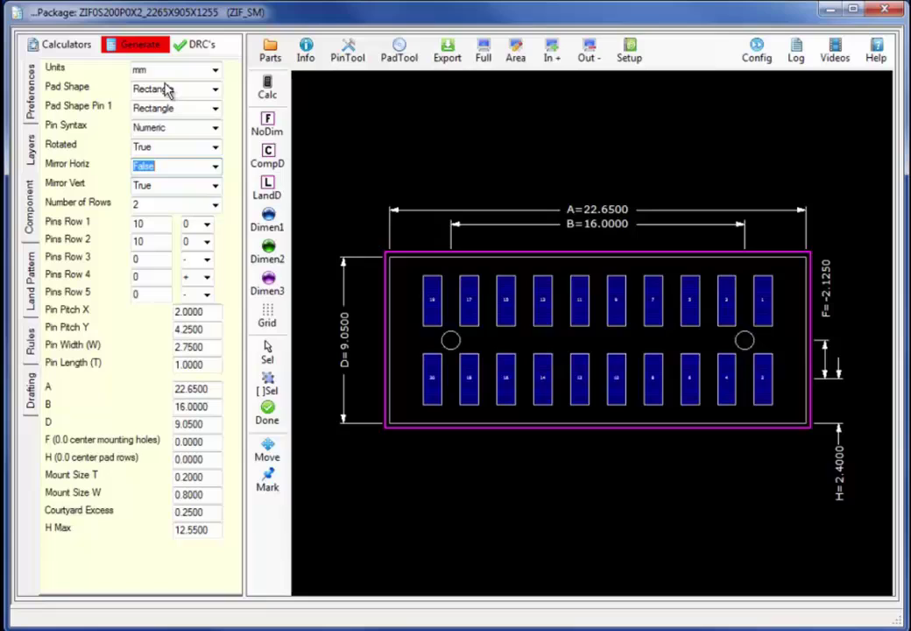
{"action": "left_click", "coordinate": [145, 50]}
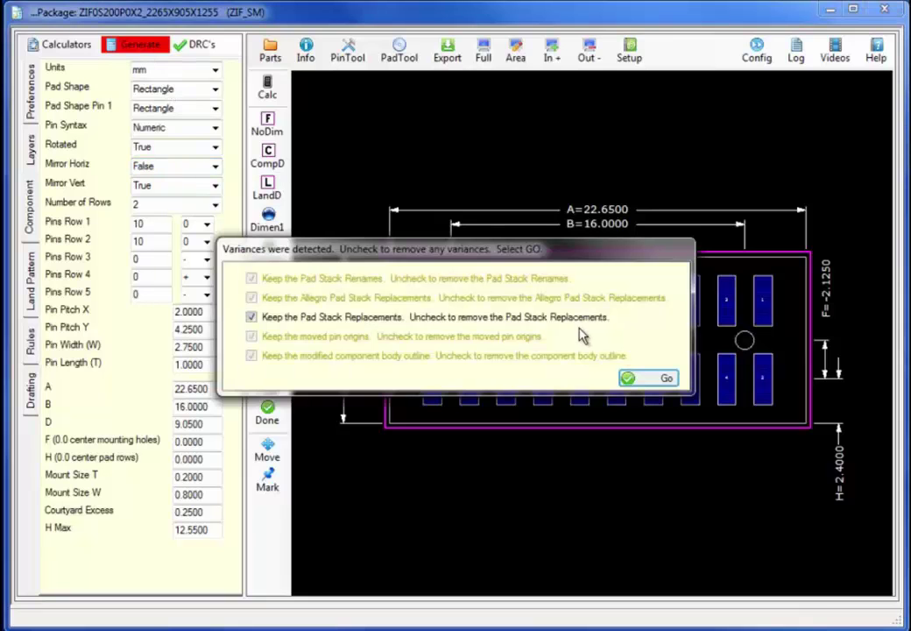
{"action": "left_click", "coordinate": [654, 376]}
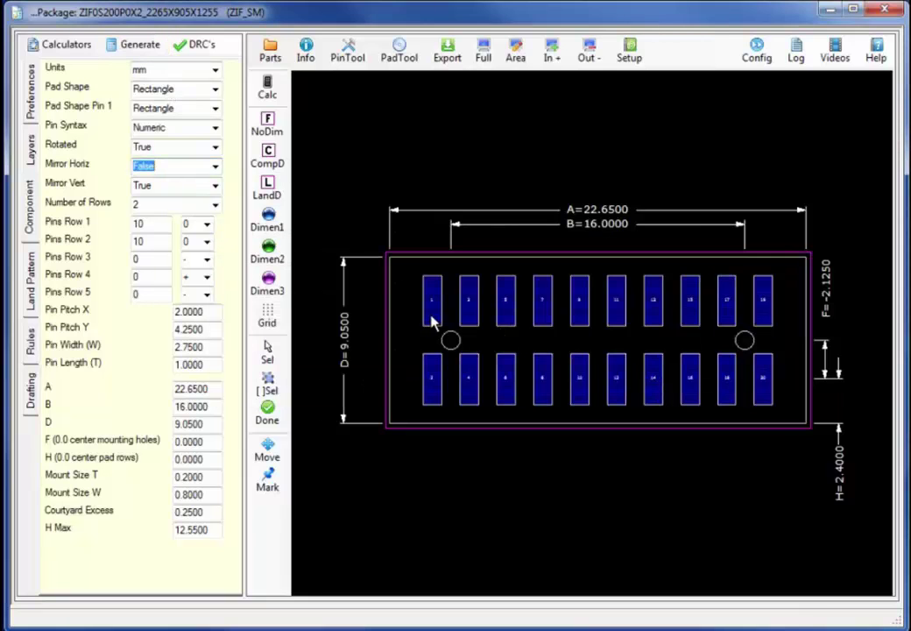